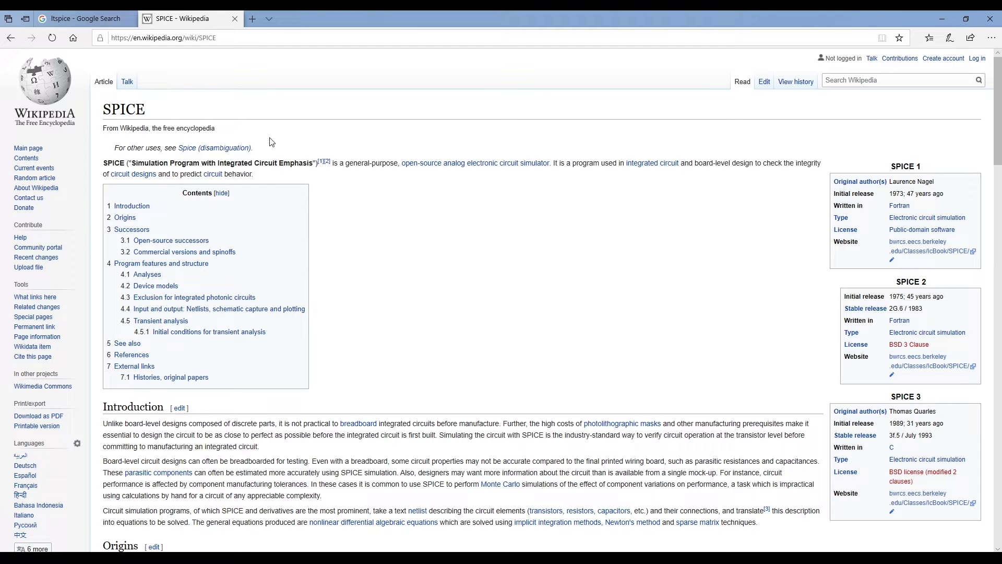
click(11, 38)
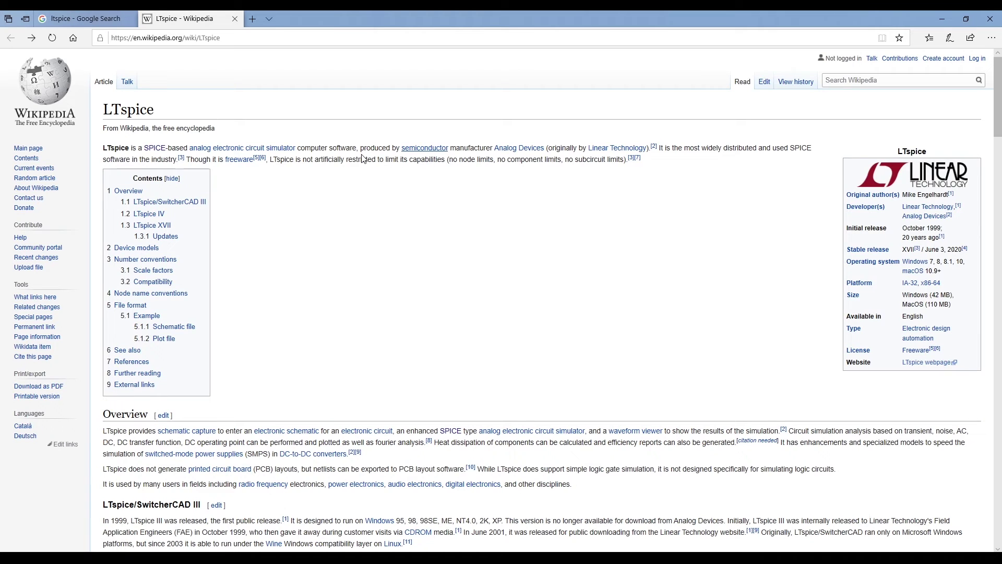
double_click(102, 116)
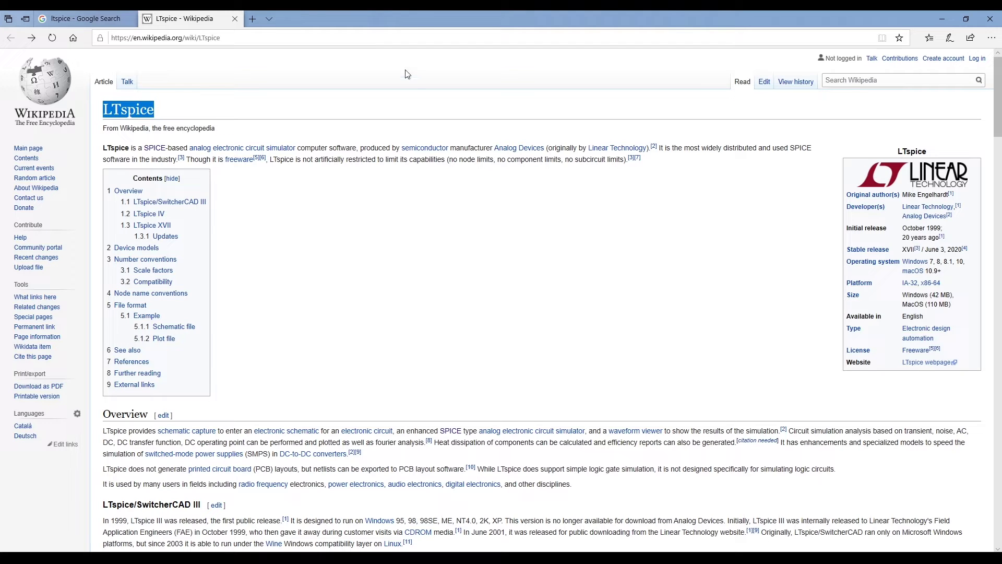
- Open the Analog Devices LTspice page from the Google results, accept cookies, and scroll to Download LTspice
click(84, 13)
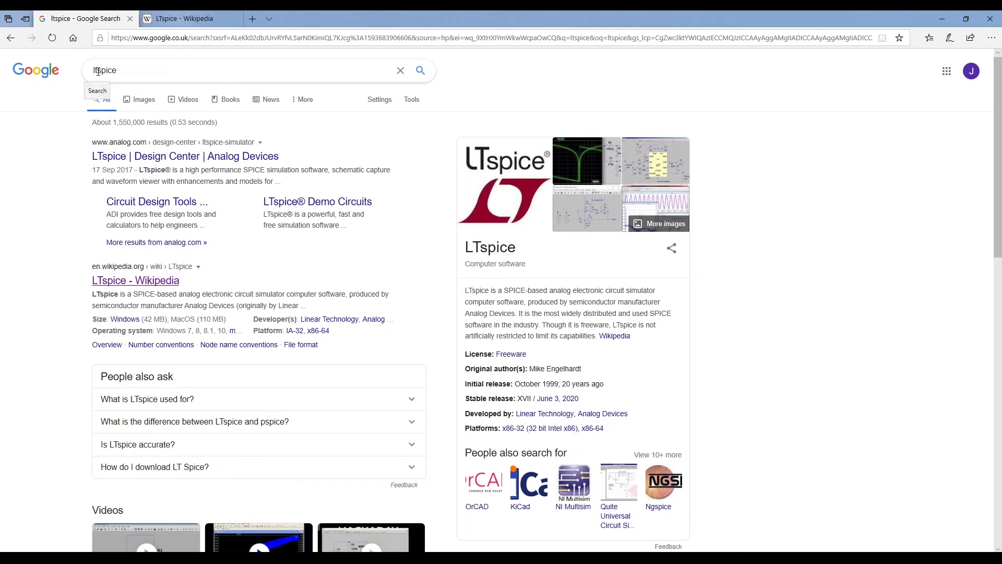
click(163, 157)
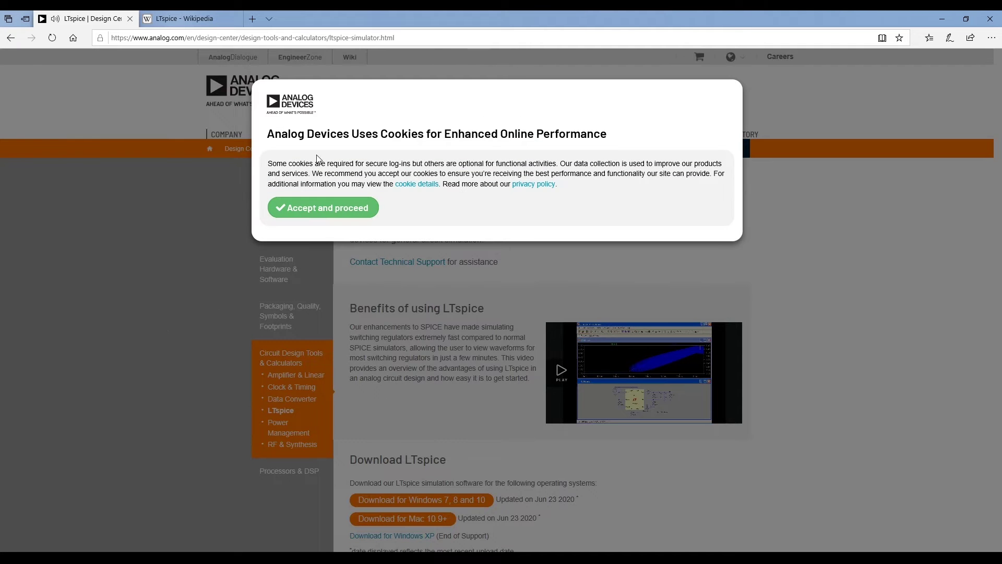
click(287, 213)
scroll(440, 337, down, 5)
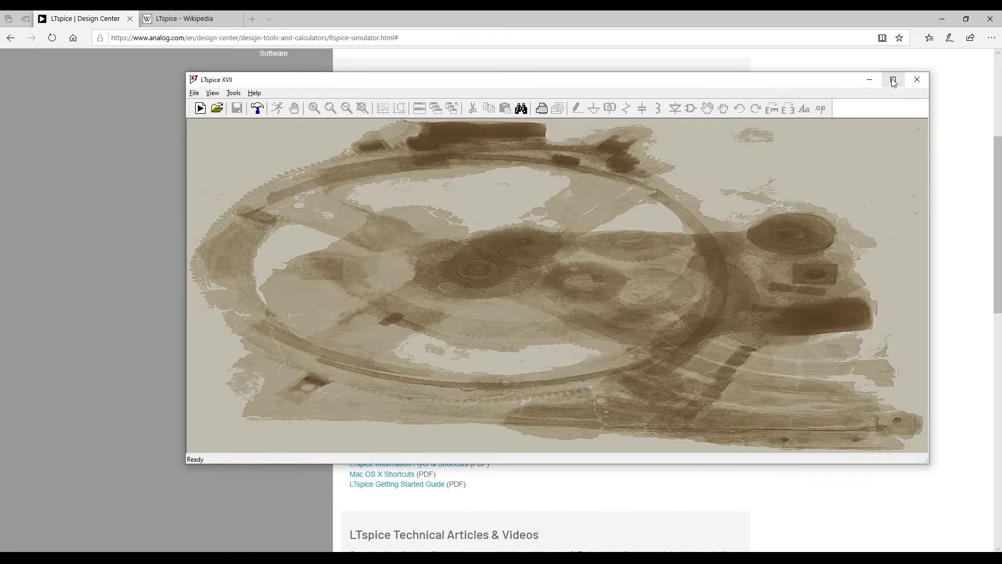
- Maximize the LTspice XVII window and create a new blank schematic, Draft1
click(894, 78)
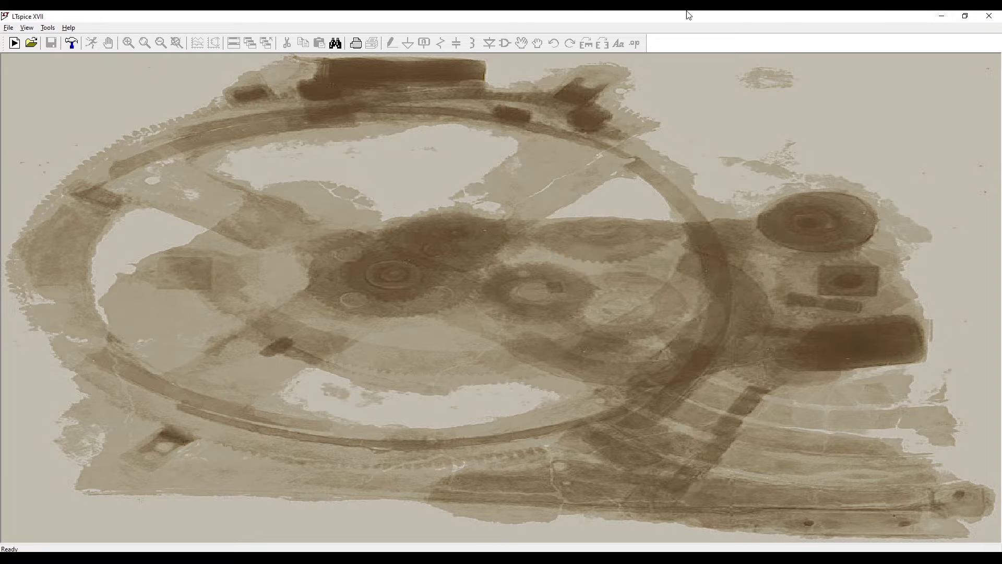
click(18, 47)
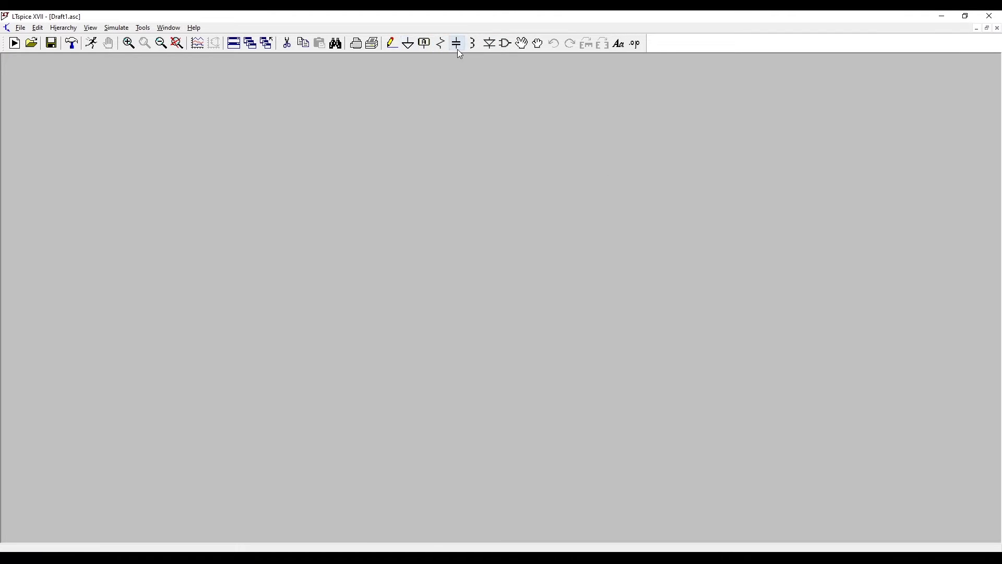
- Choose the voltage source symbol and place V1, plus extra copies V2–V4, on the schematic
click(506, 44)
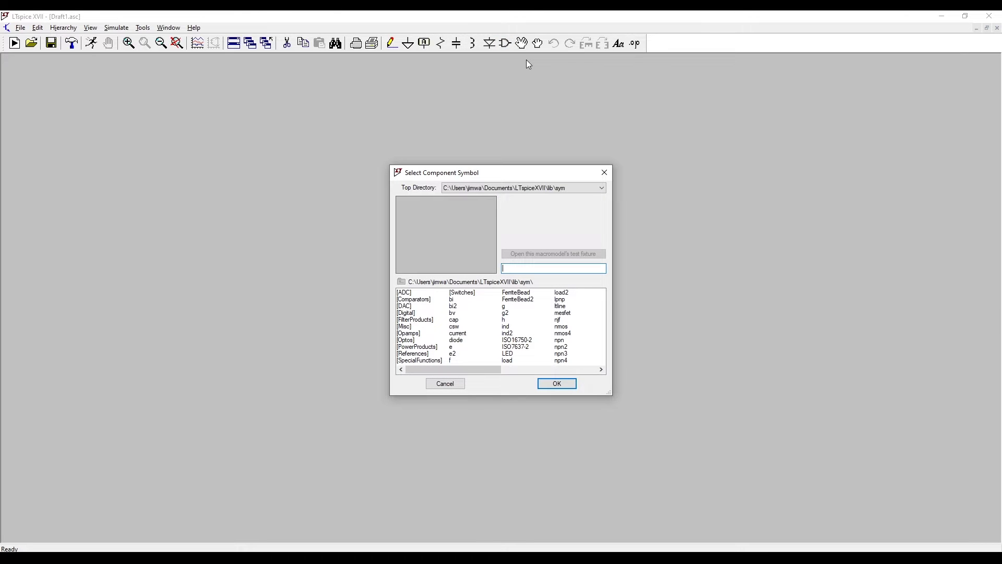
drag(449, 369, 553, 374)
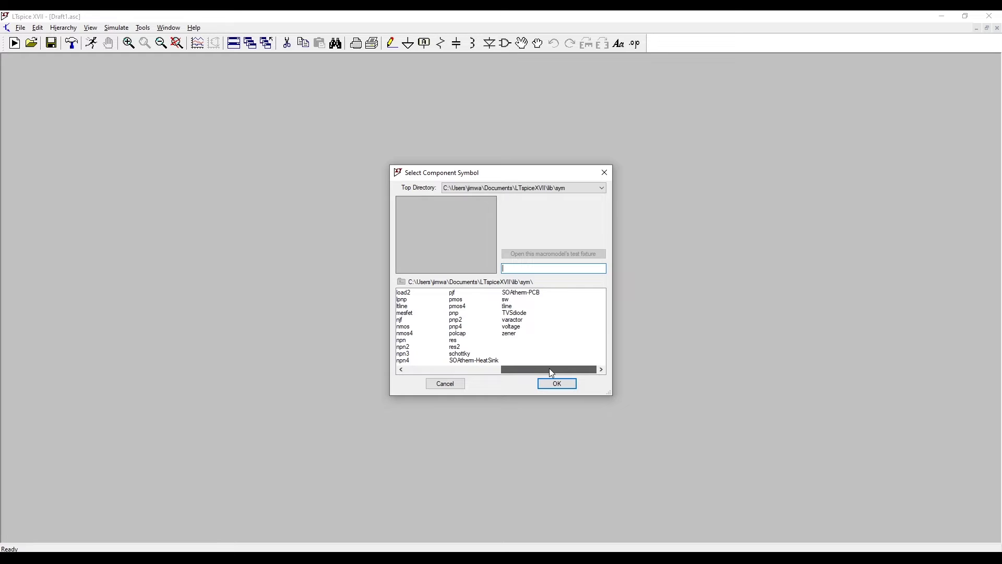
click(514, 327)
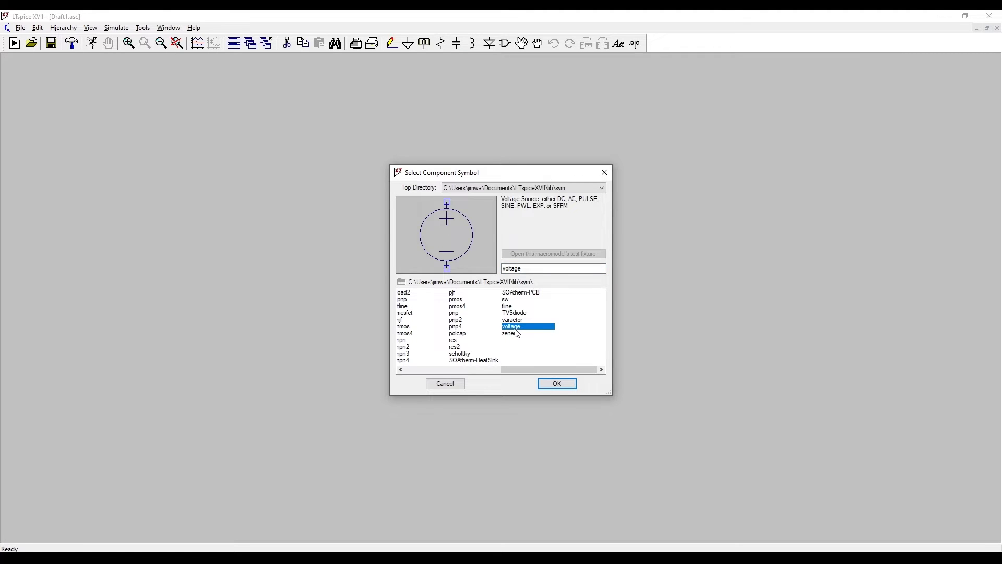
double_click(514, 327)
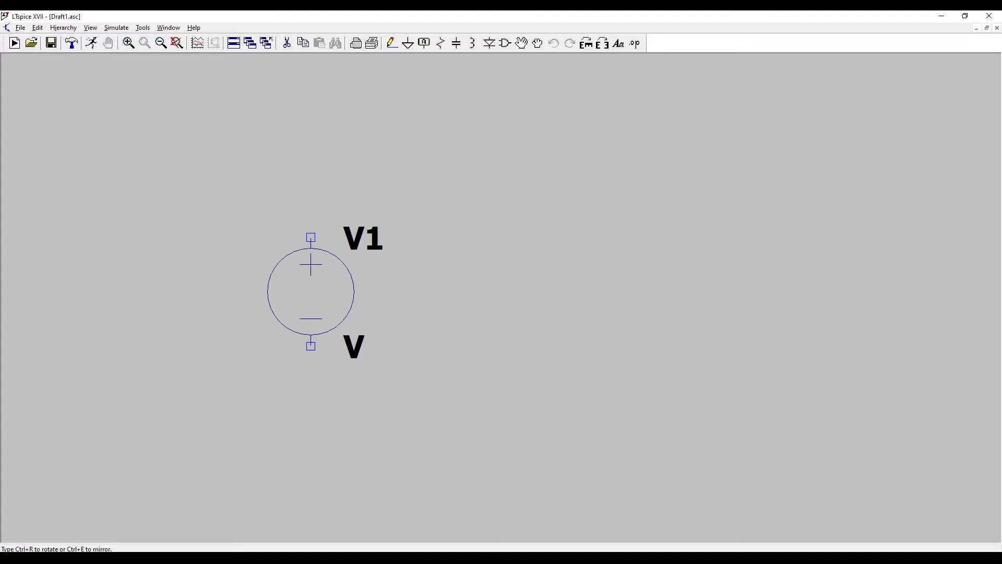
click(311, 293)
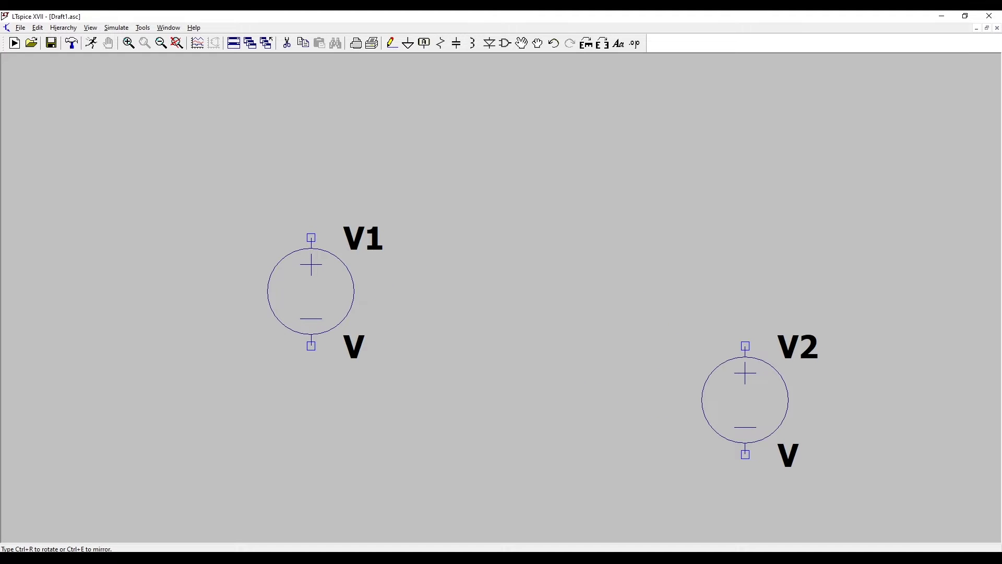
click(506, 379)
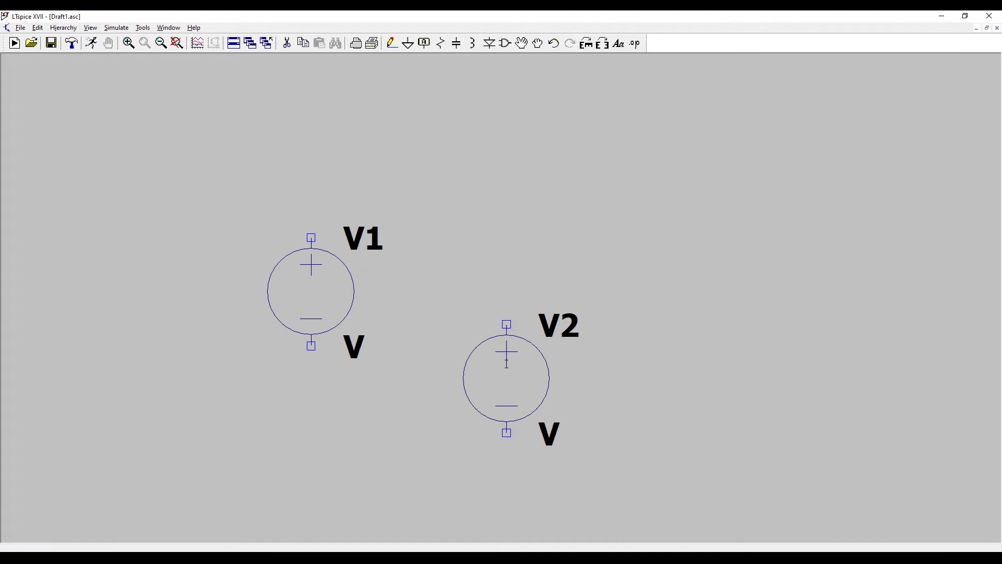
click(659, 205)
click(398, 161)
key(Escape)
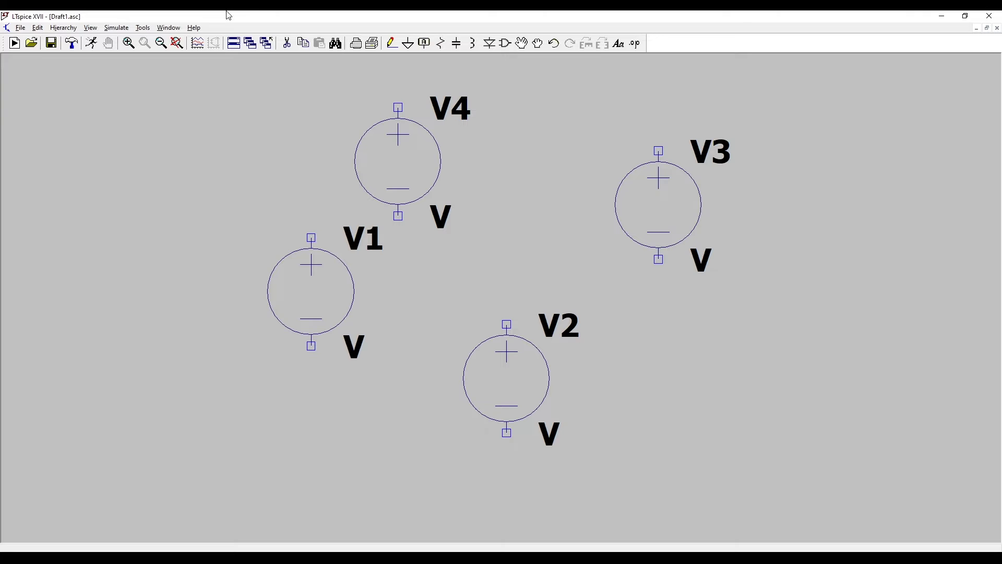
- Delete the extra voltage sources V4, V3 and V2 using Edit > Delete
click(38, 28)
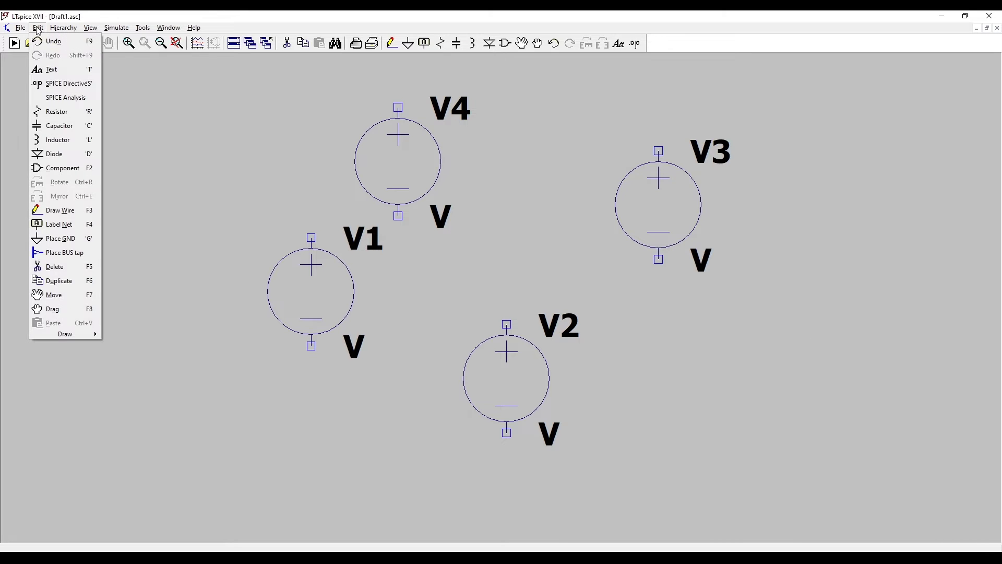
click(67, 267)
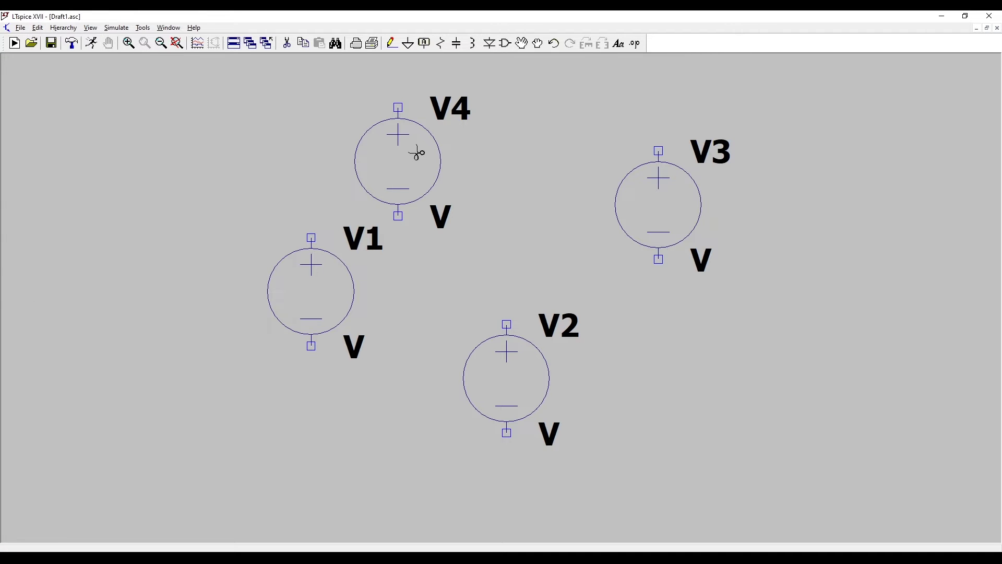
click(418, 151)
click(684, 208)
click(522, 392)
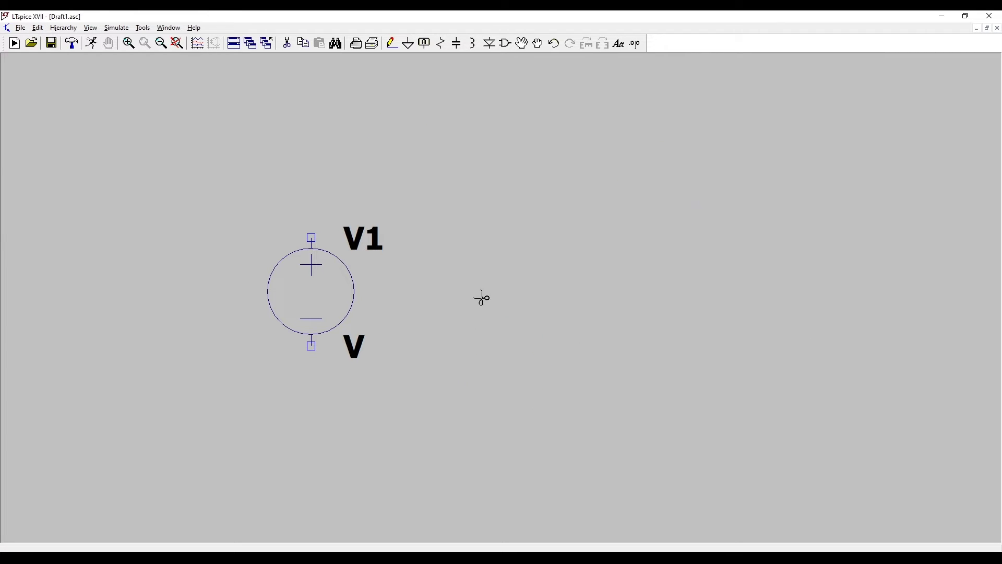
- Enter a DC value of 10 for source V1 in its settings dialog
key(Escape)
right_click(323, 286)
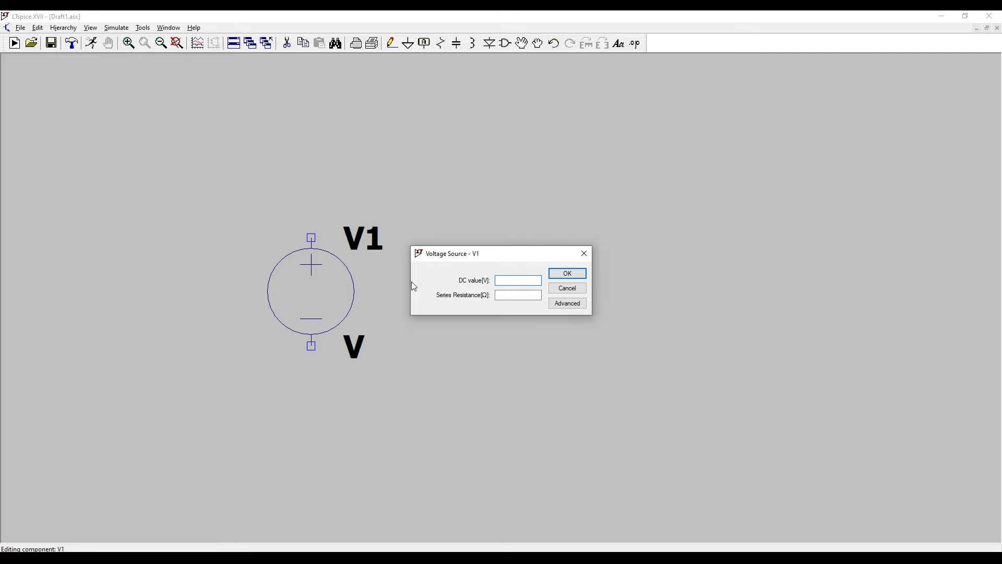
text(10)
click(520, 295)
click(569, 307)
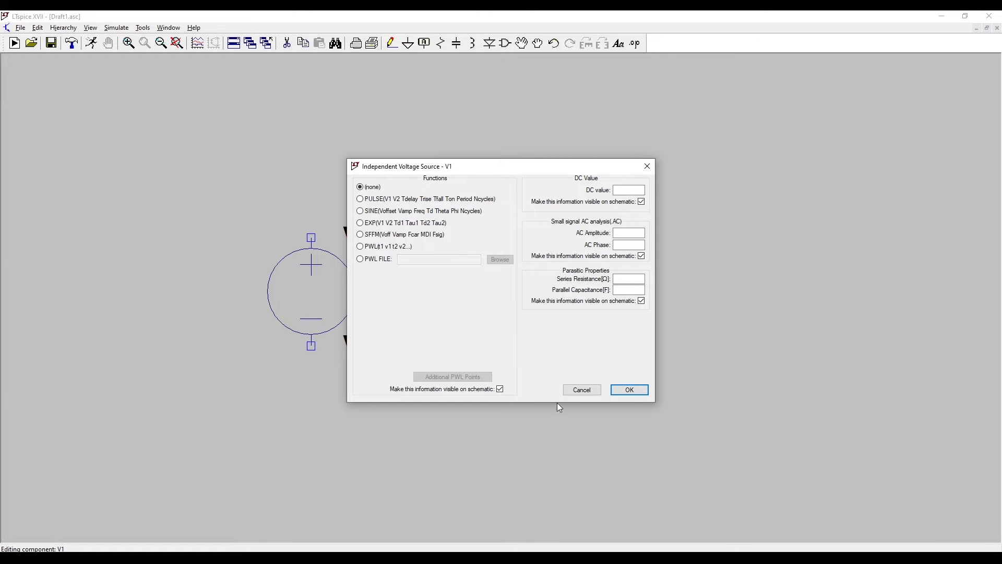
click(633, 390)
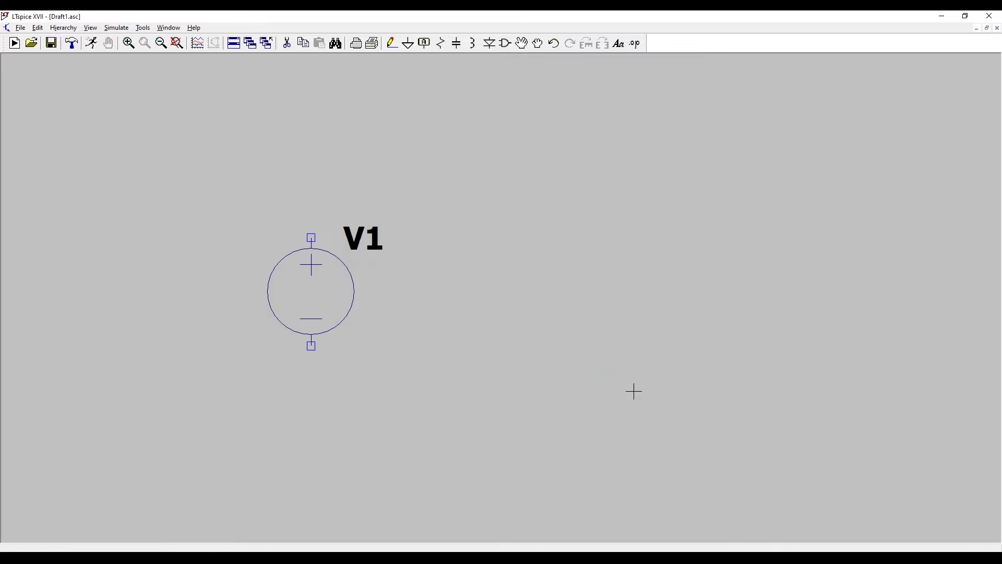
right_click(358, 297)
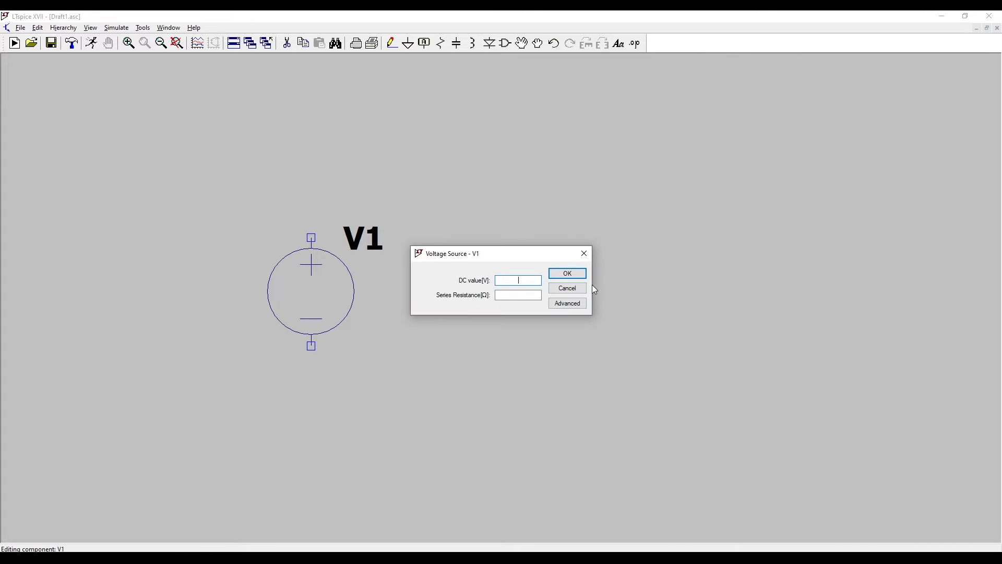
text(10)
key(Return)
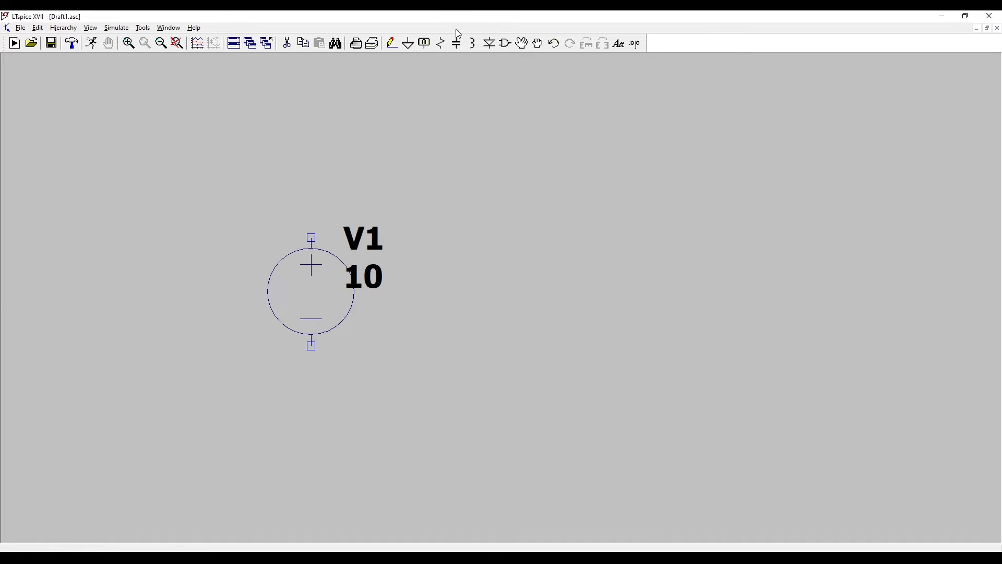
- Place resistor R1 to the right of voltage source V1
click(442, 43)
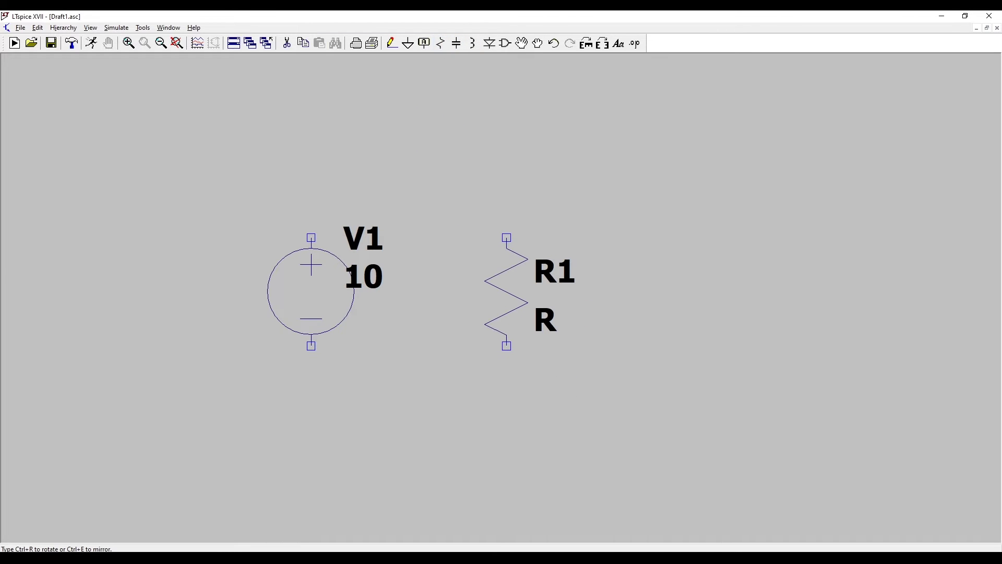
click(507, 291)
key(Escape)
scroll(567, 317, down, 3)
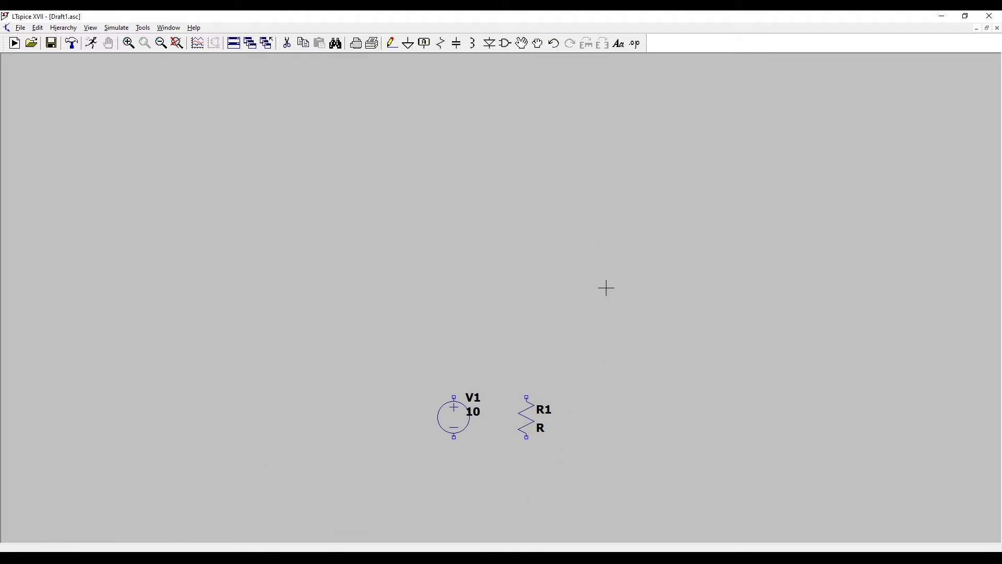
scroll(541, 470, up, 3)
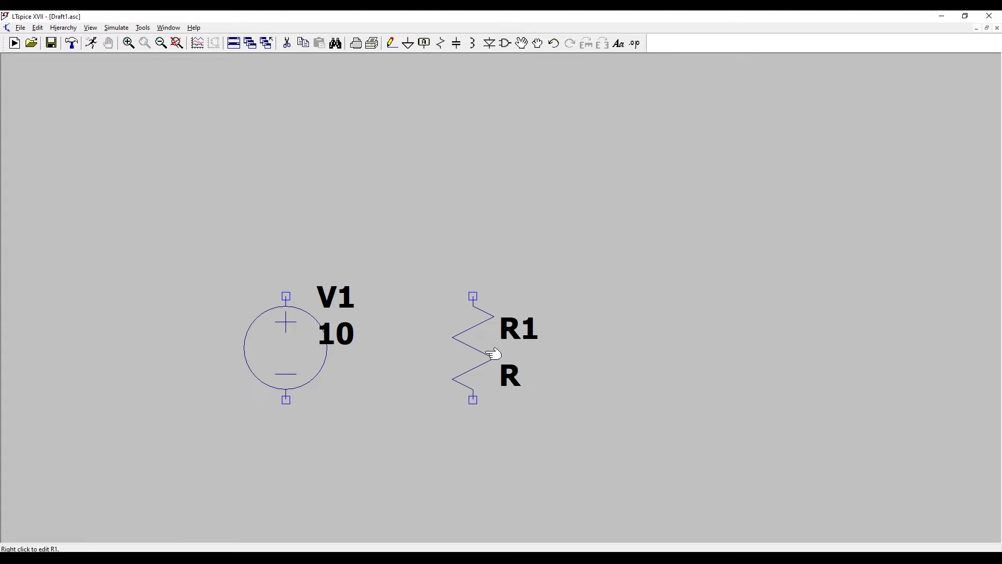
- Enter 10 Ω as R1's resistance, without picking from the standard values list
right_click(493, 355)
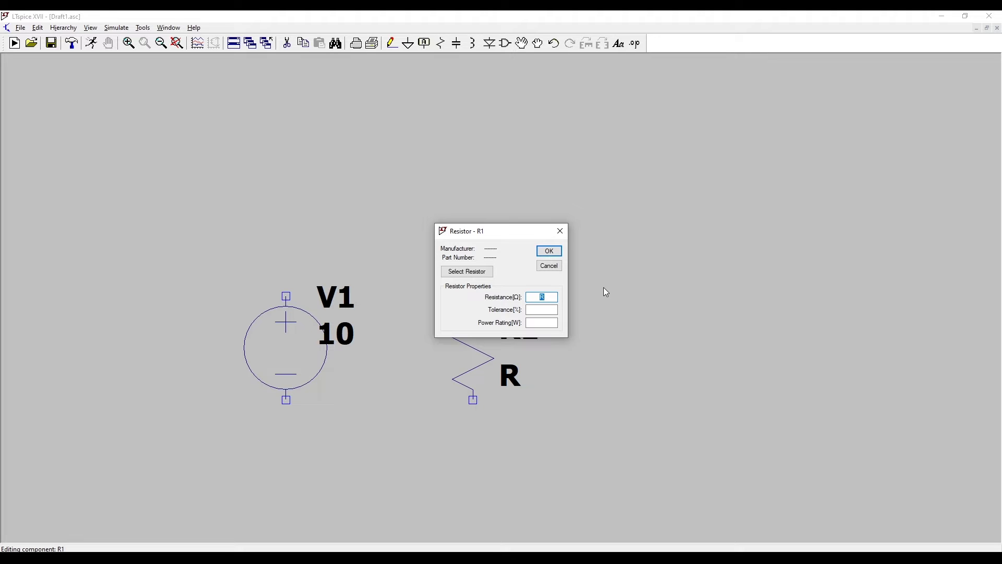
text(10)
click(469, 276)
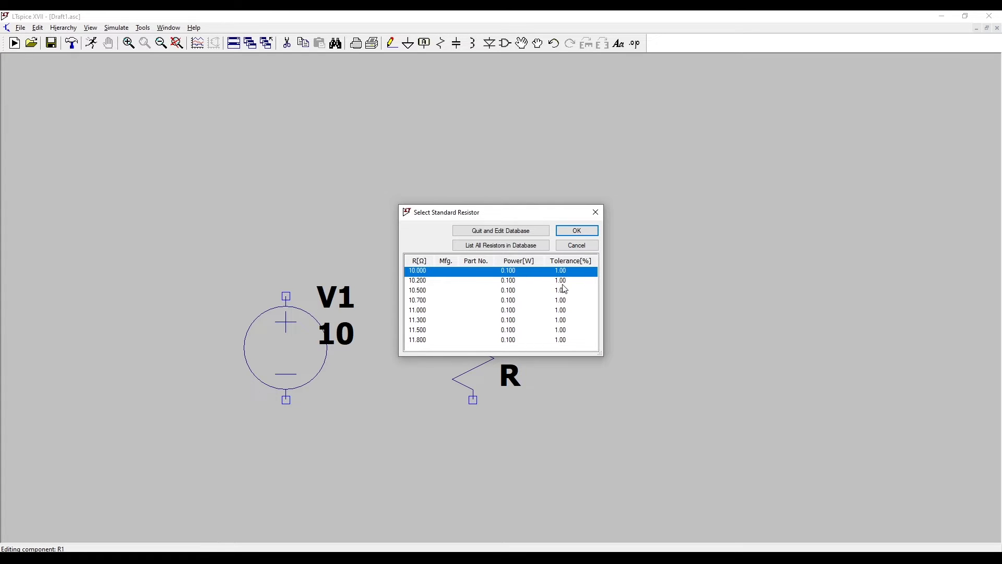
click(574, 247)
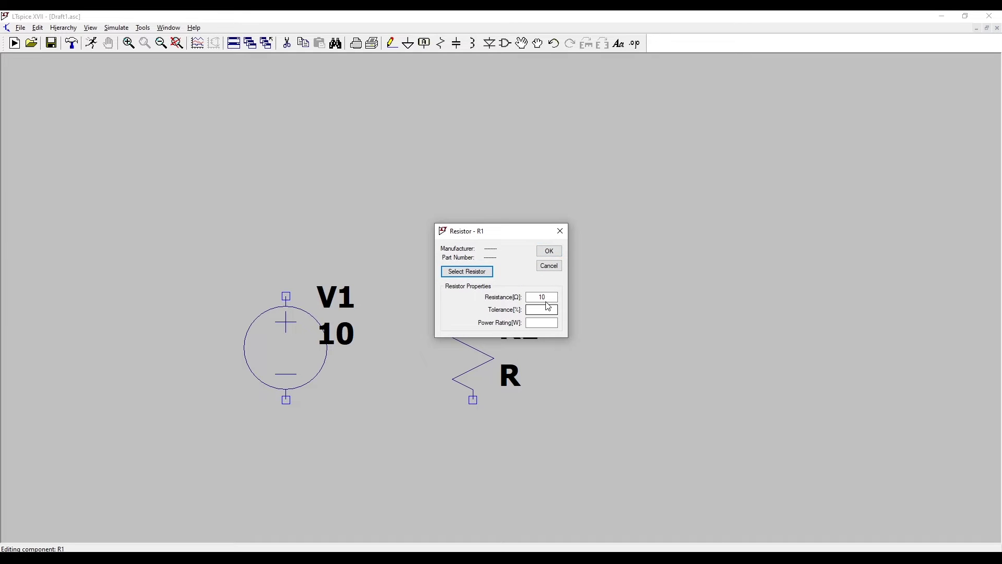
click(549, 251)
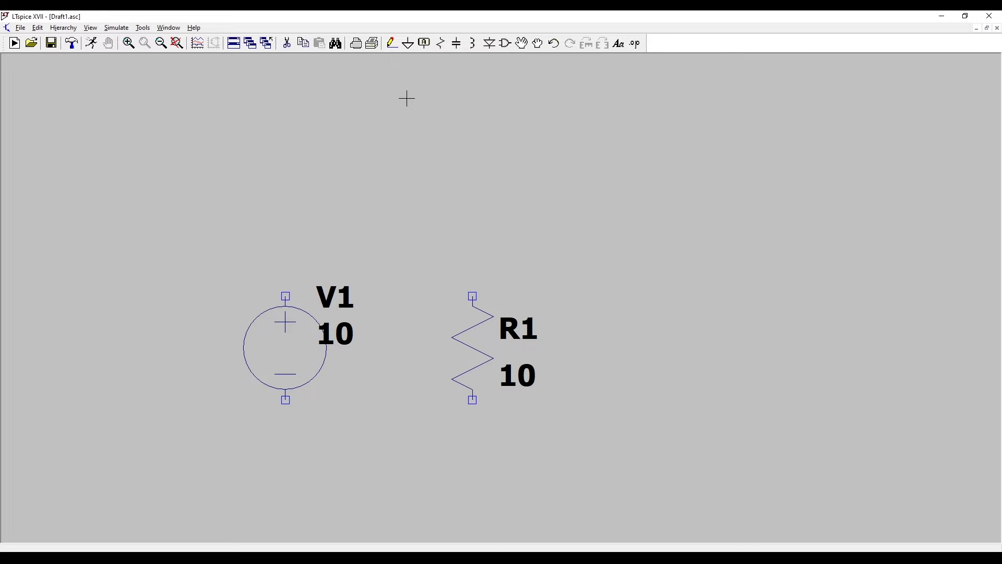
- Wire V1's top terminal to R1's top end and V1's bottom terminal to R1's bottom end
click(394, 44)
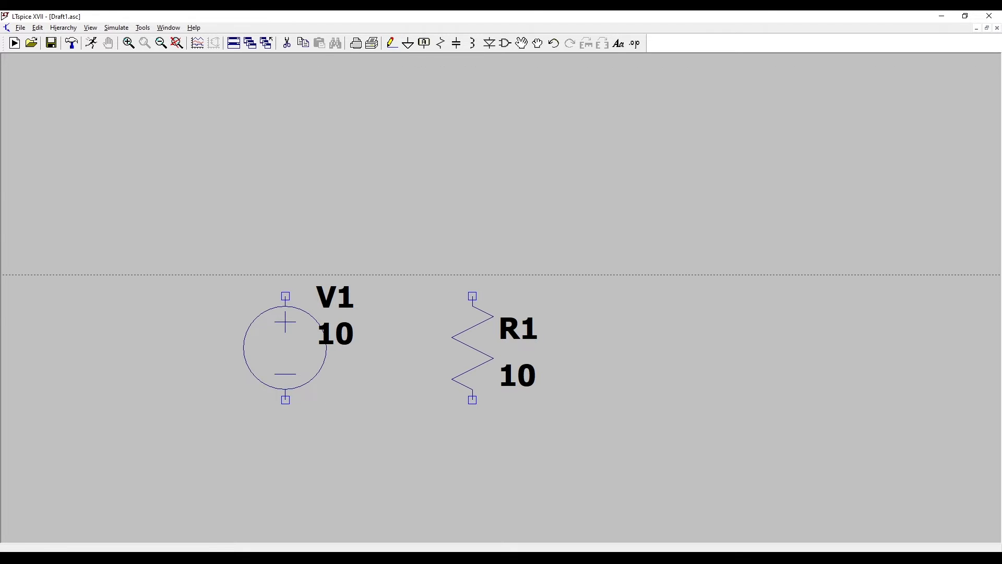
click(285, 296)
click(285, 212)
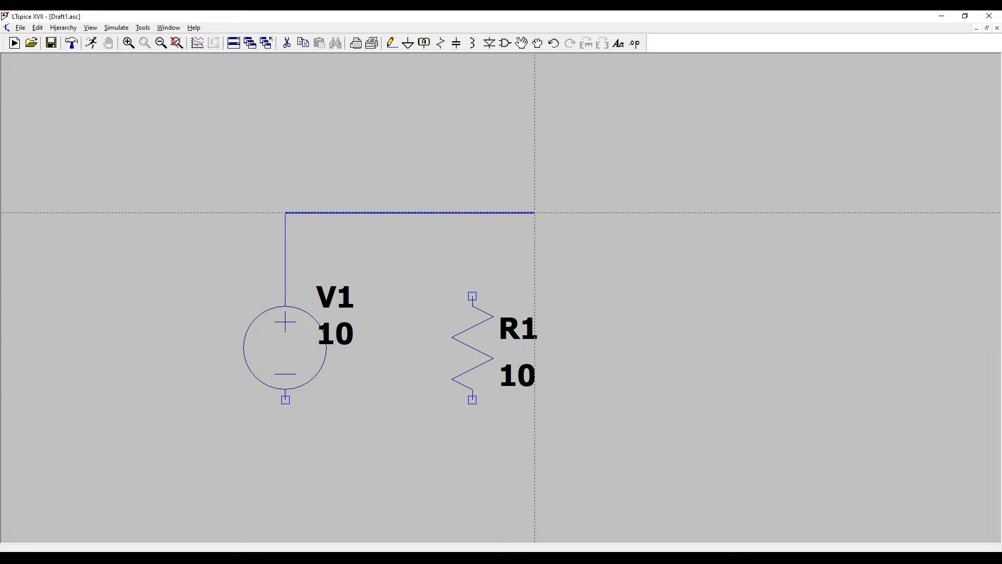
right_click(473, 212)
click(473, 295)
click(285, 401)
click(286, 462)
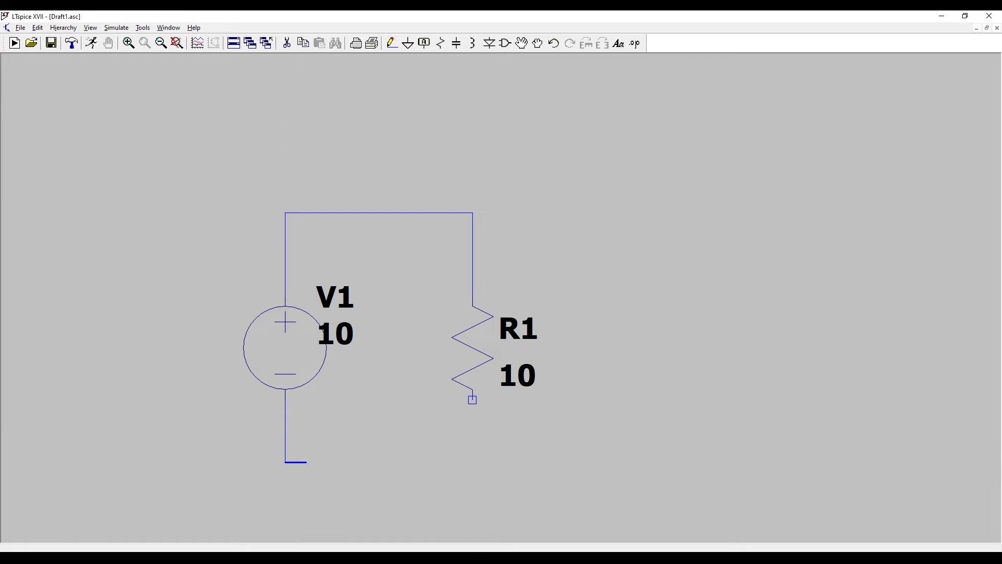
click(472, 401)
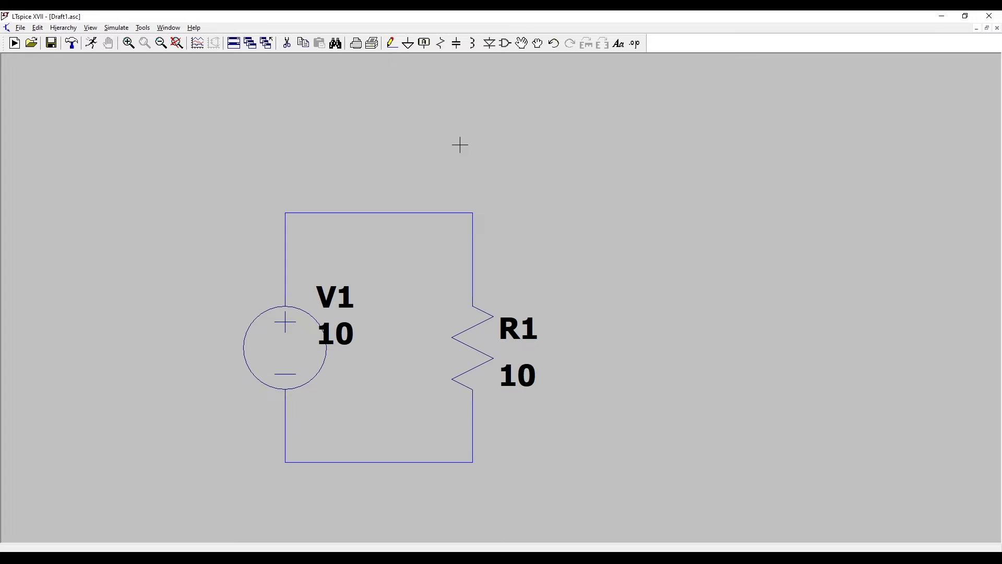
- Place a ground symbol on the bottom-left wire corner below V1
click(407, 44)
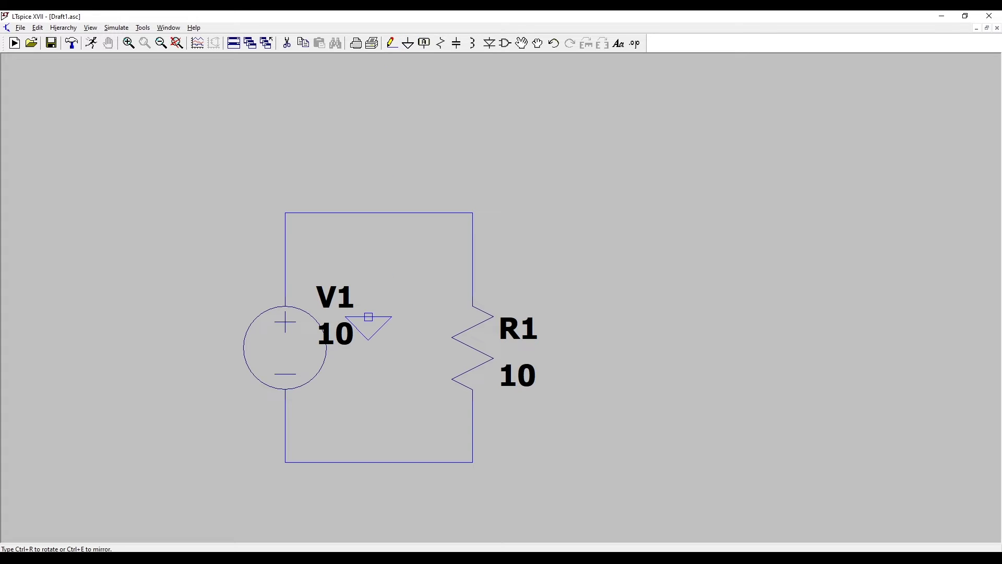
click(285, 462)
key(Escape)
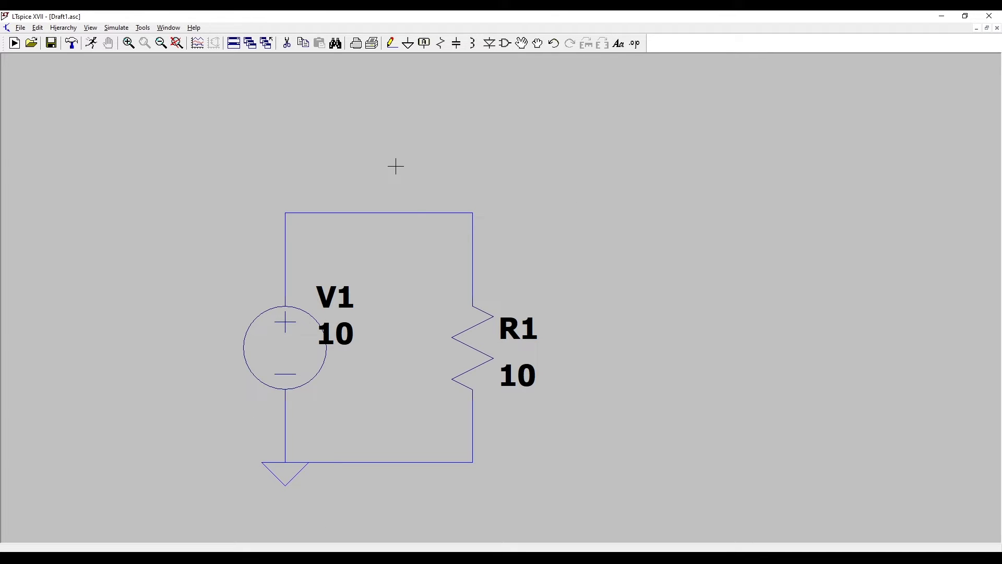
- Start the simulation and enter a transient stop time of 10 seconds
click(94, 46)
click(93, 45)
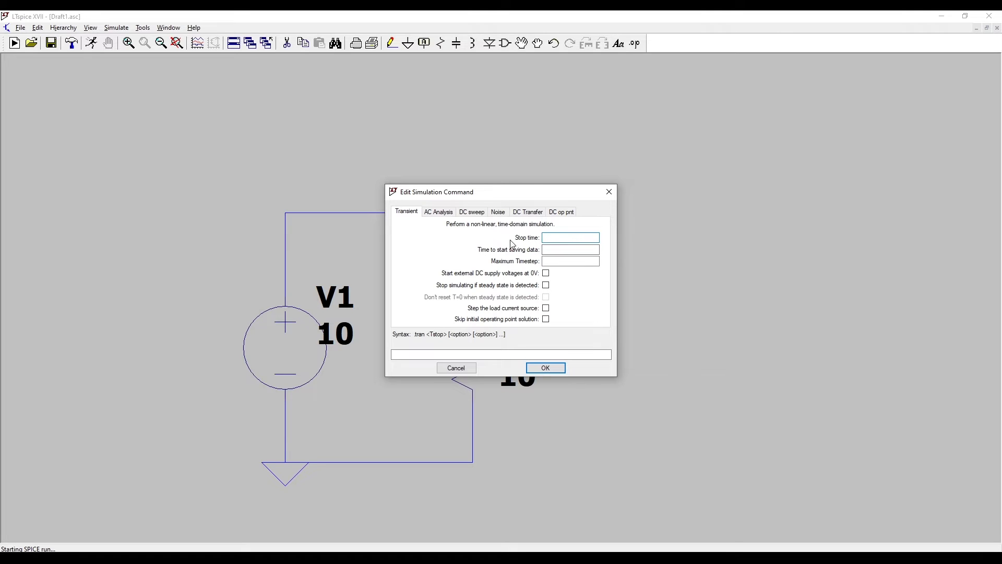
text(10)
- Confirm the 10 s transient run, then probe V(n001) on the top wire and I(R1)
click(545, 368)
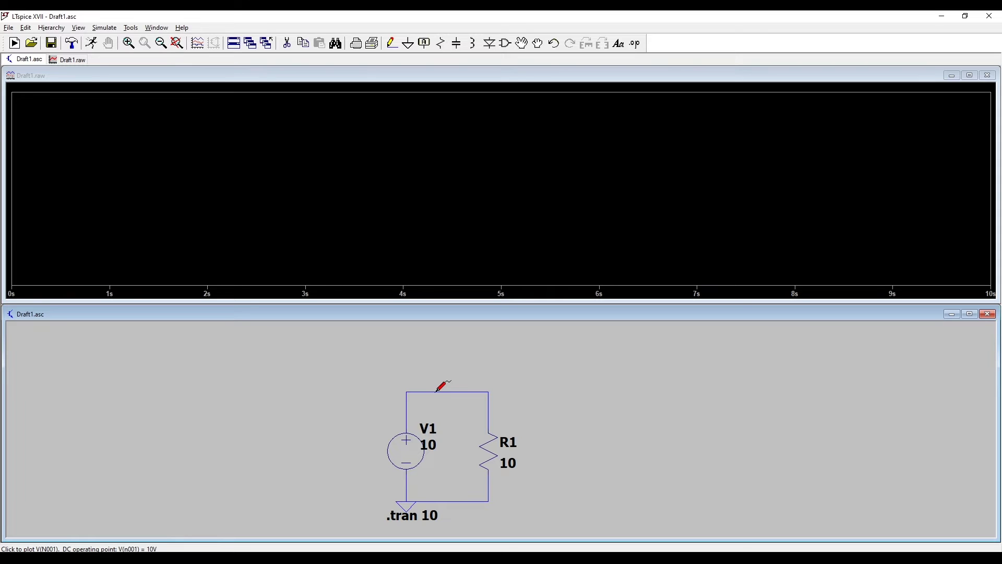
click(437, 390)
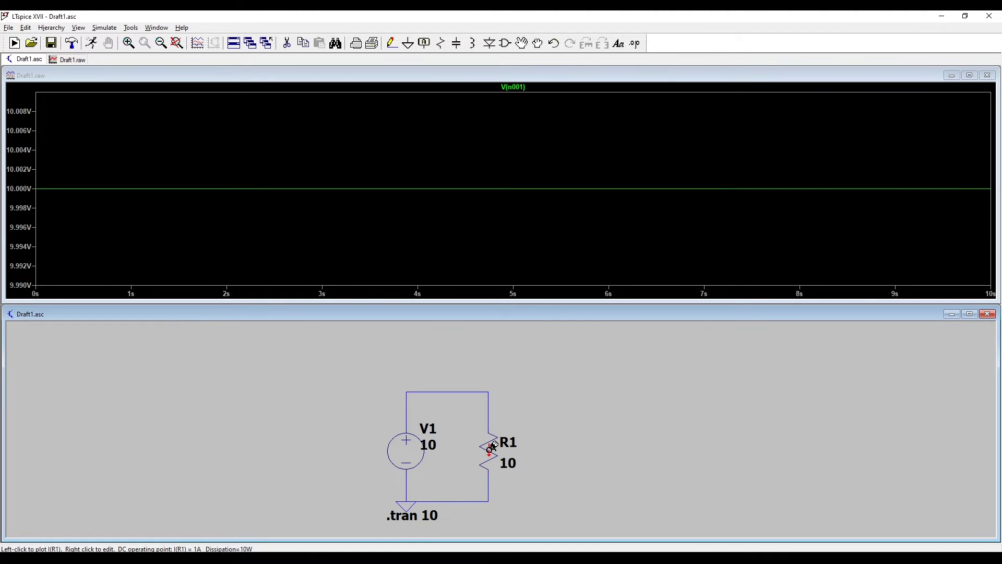
click(491, 448)
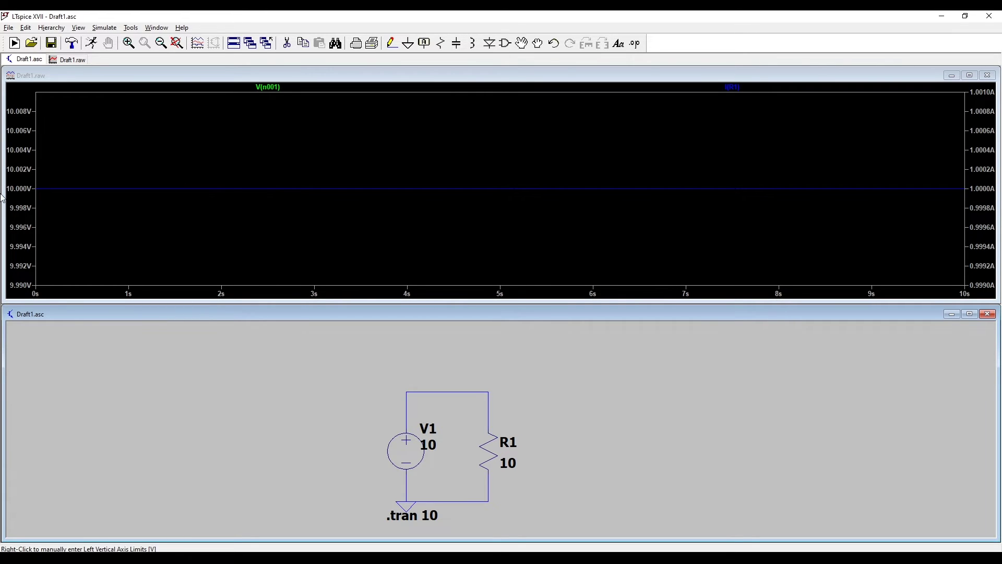
- Set the right current axis limits to 0.9090 A bottom and 1.1010 A top
click(987, 157)
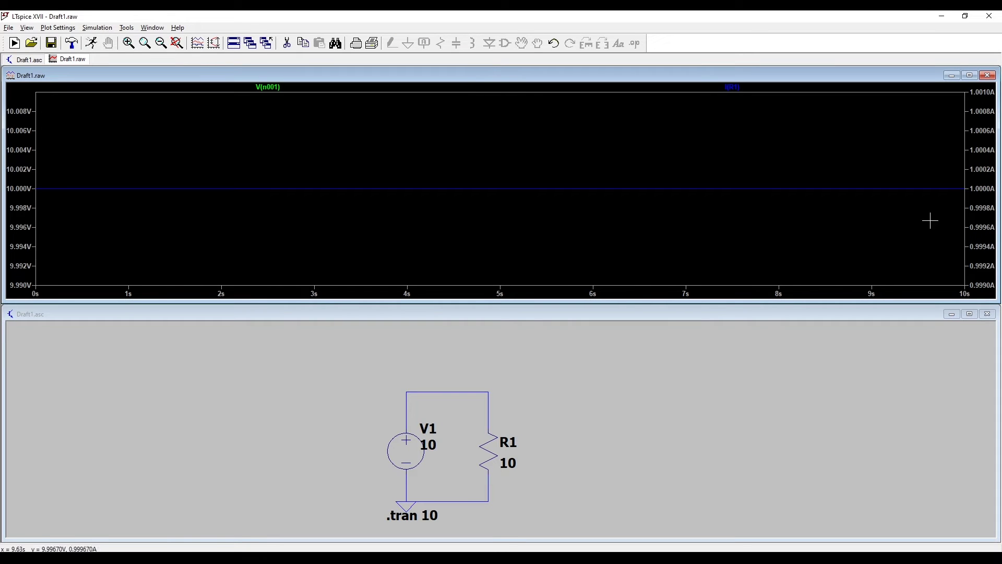
right_click(979, 190)
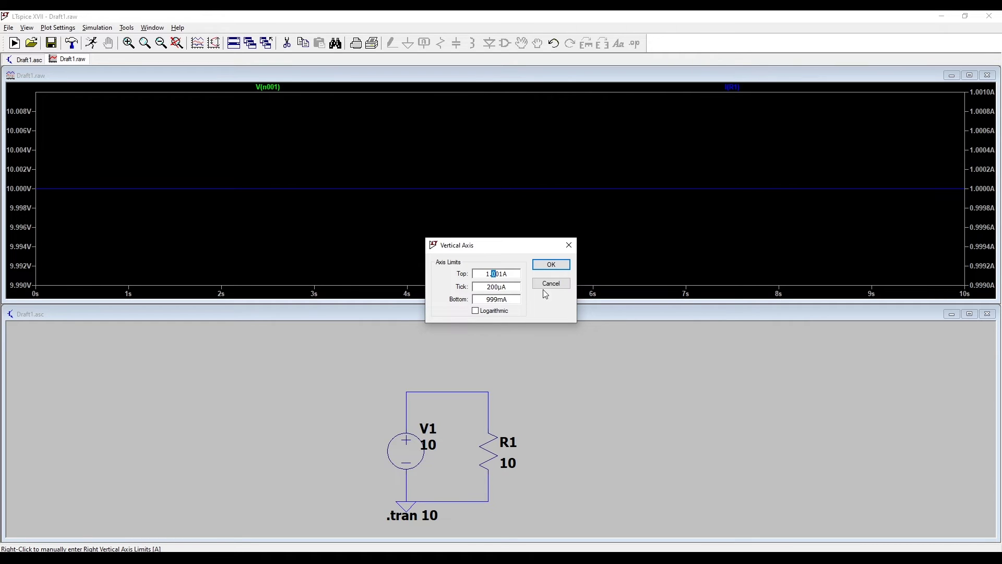
text(1)
click(546, 265)
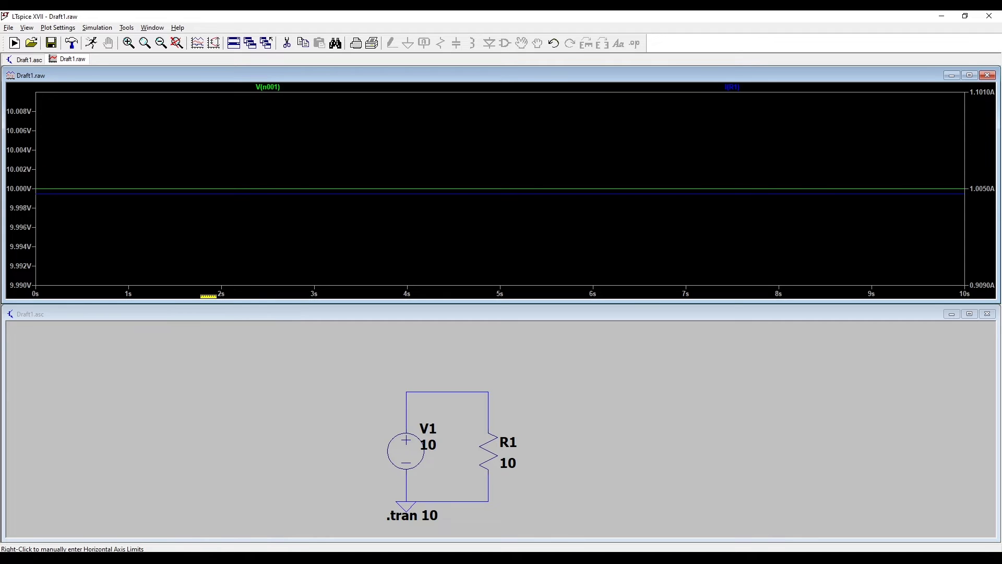
- Place resistors R2, R3 and R4 right of R1, with R3 rotated horizontal
click(193, 314)
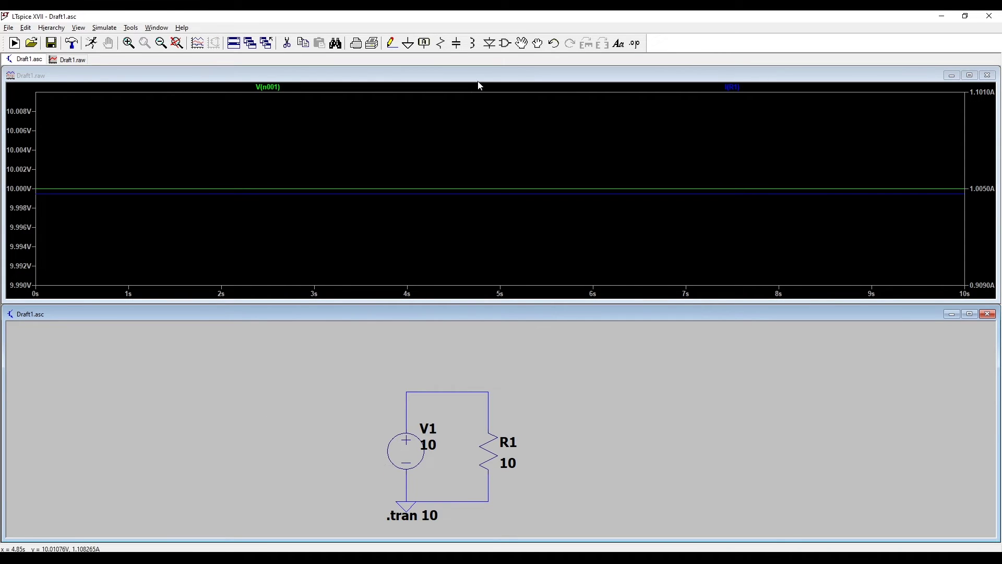
click(442, 43)
click(553, 451)
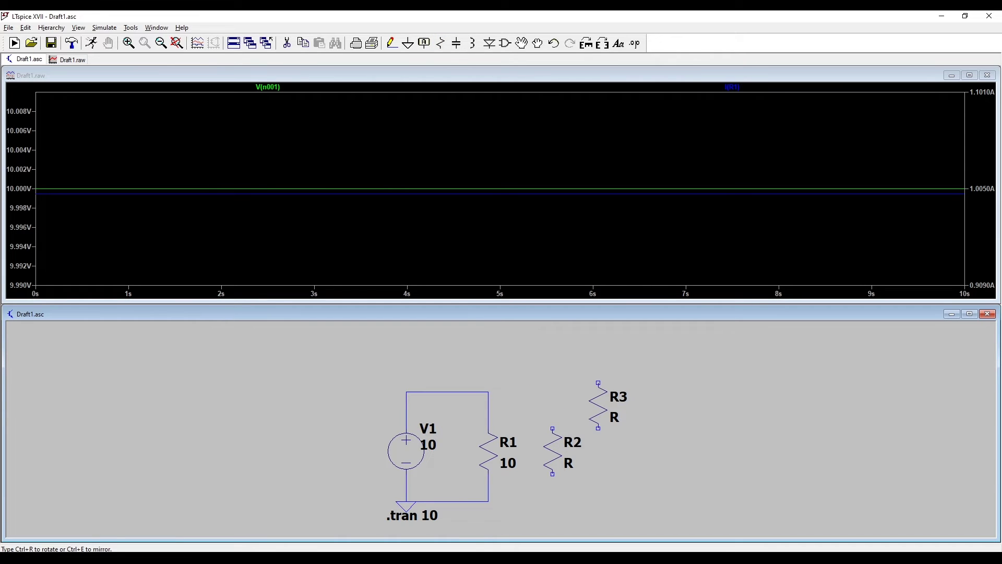
key(ctrl+r)
click(603, 401)
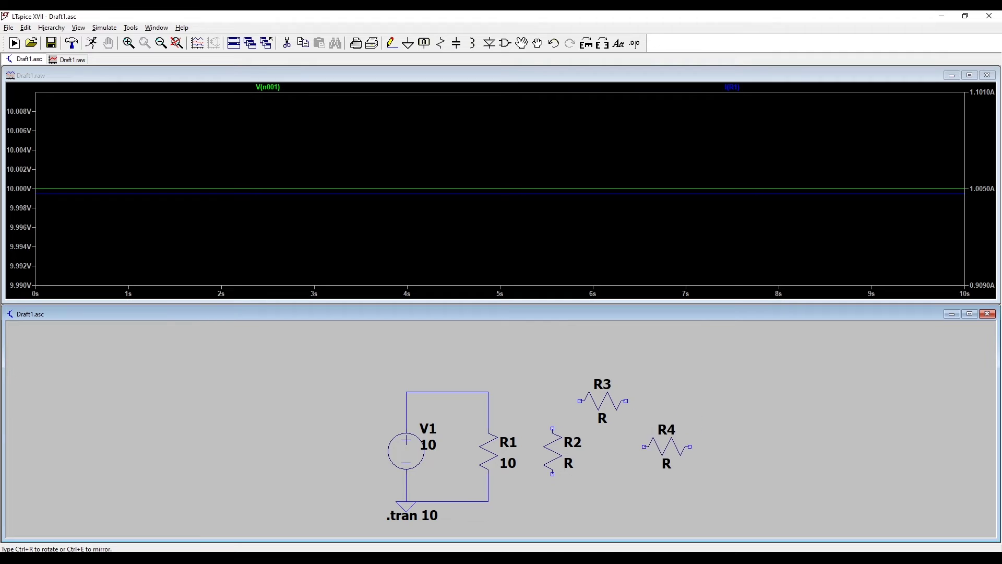
key(ctrl+r)
click(663, 451)
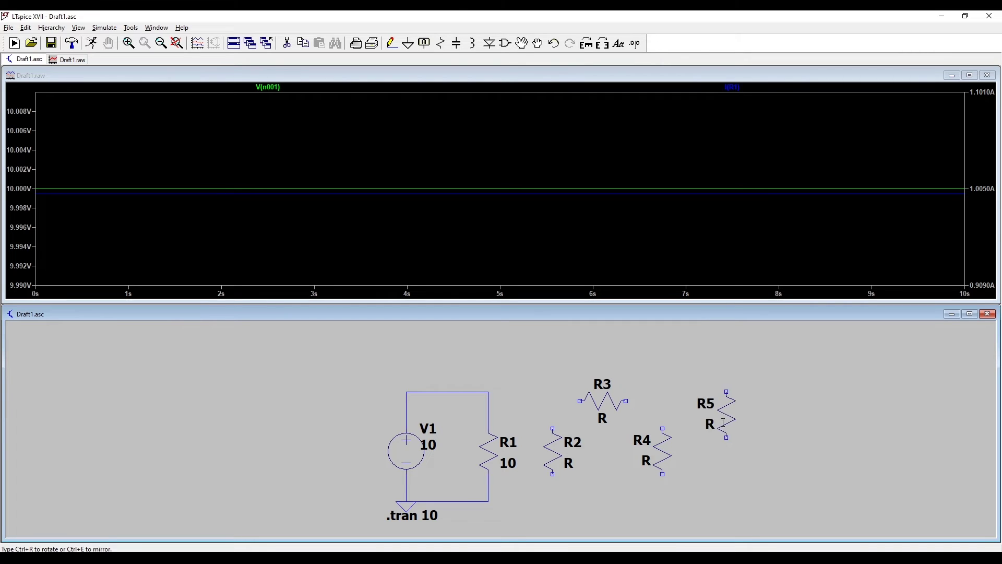
- Wire R3 and R4 in series between the top and bottom wires, with R2 across R1
click(392, 43)
click(488, 478)
right_click(663, 479)
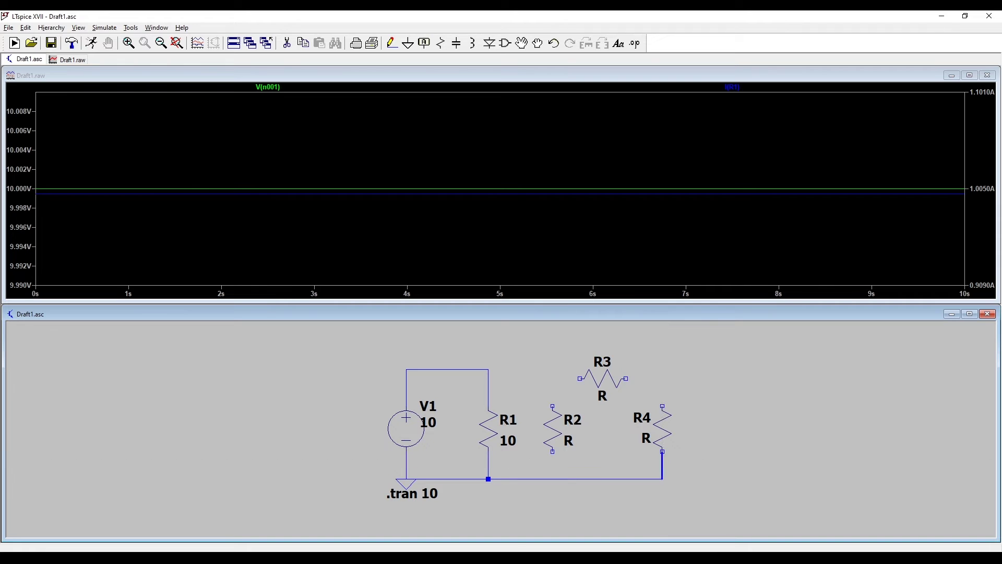
click(662, 451)
click(663, 406)
click(626, 379)
click(580, 378)
click(488, 369)
click(552, 378)
click(552, 479)
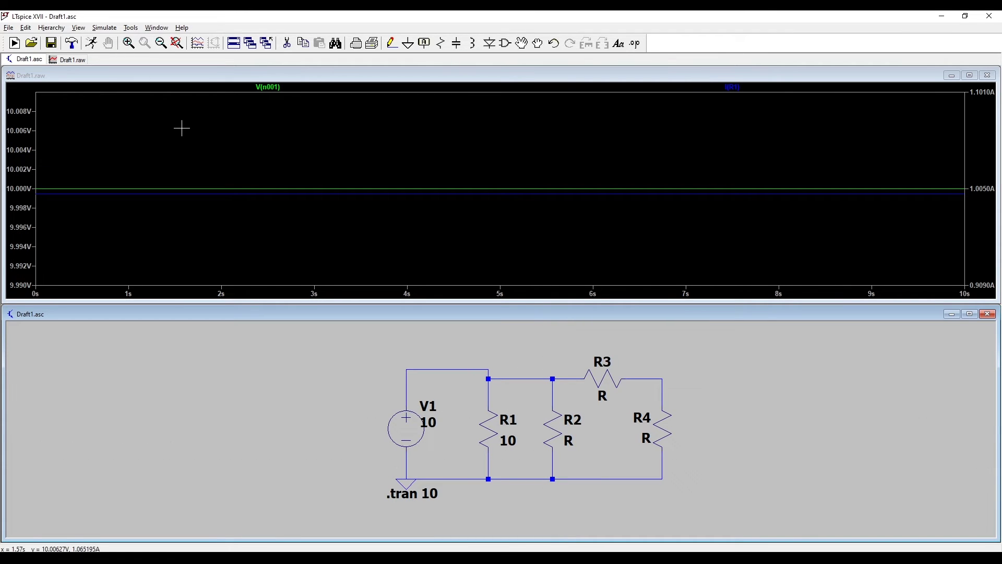
- Abort a premature simulation run, then set R2's resistance to 100
click(94, 43)
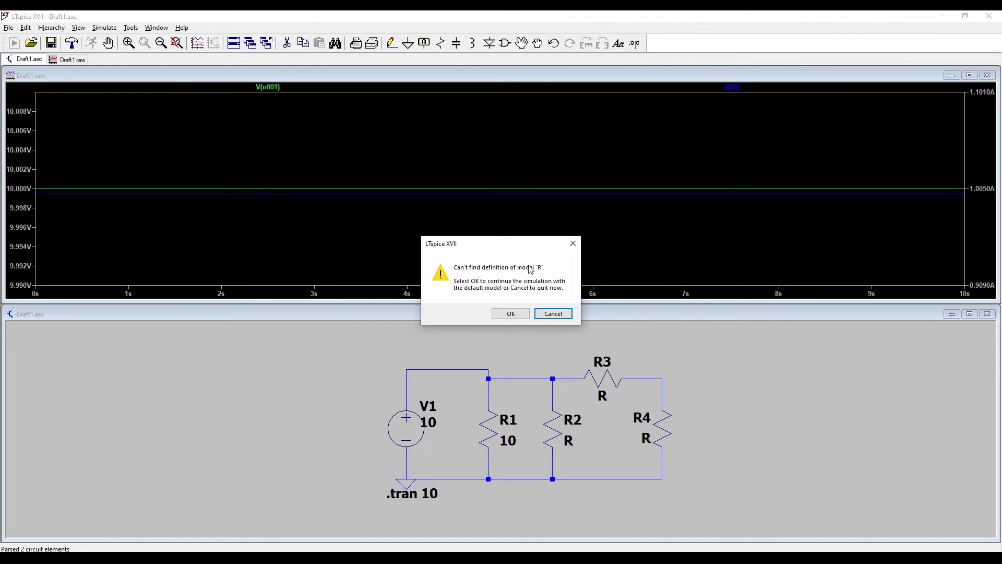
click(553, 315)
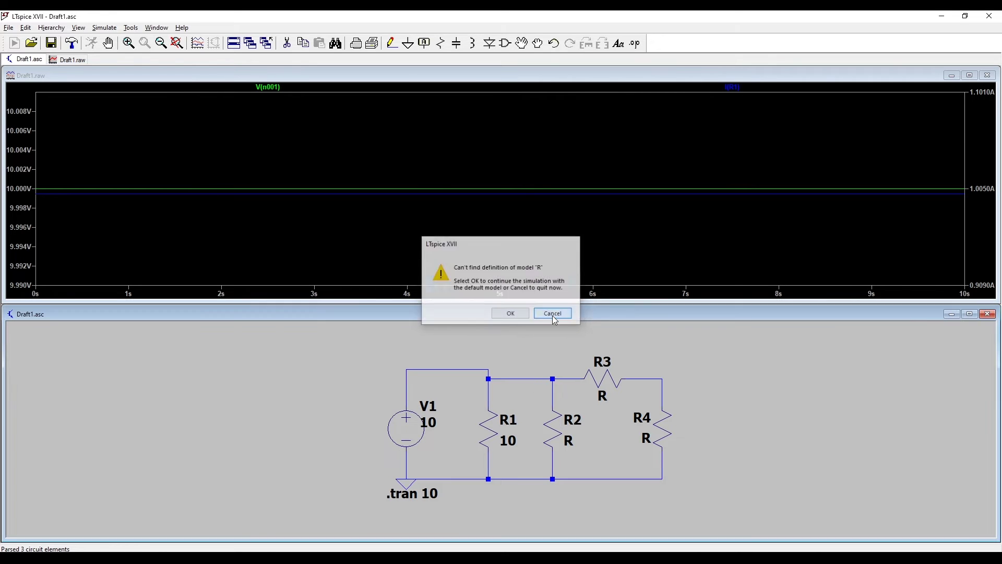
right_click(552, 424)
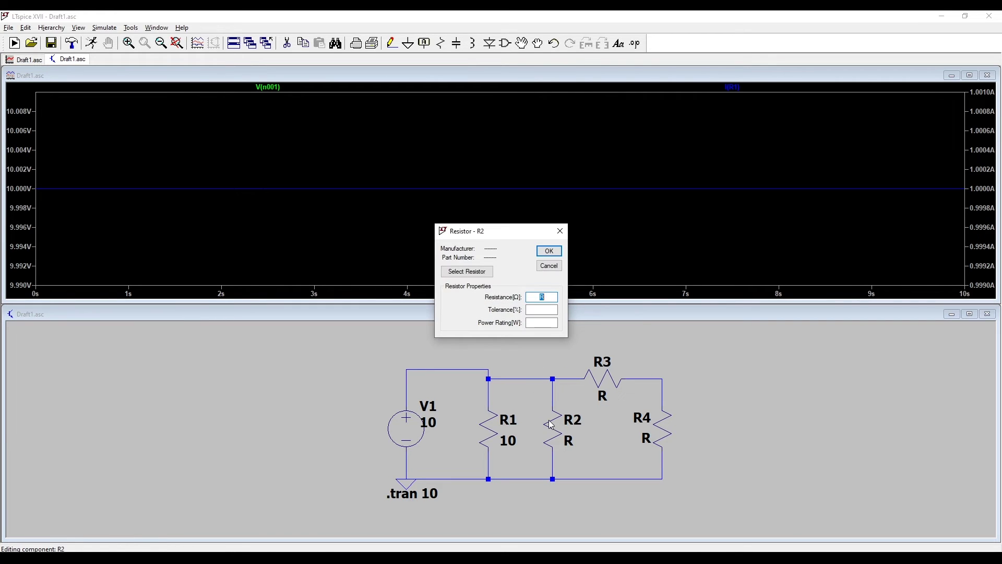
text(100)
key(Return)
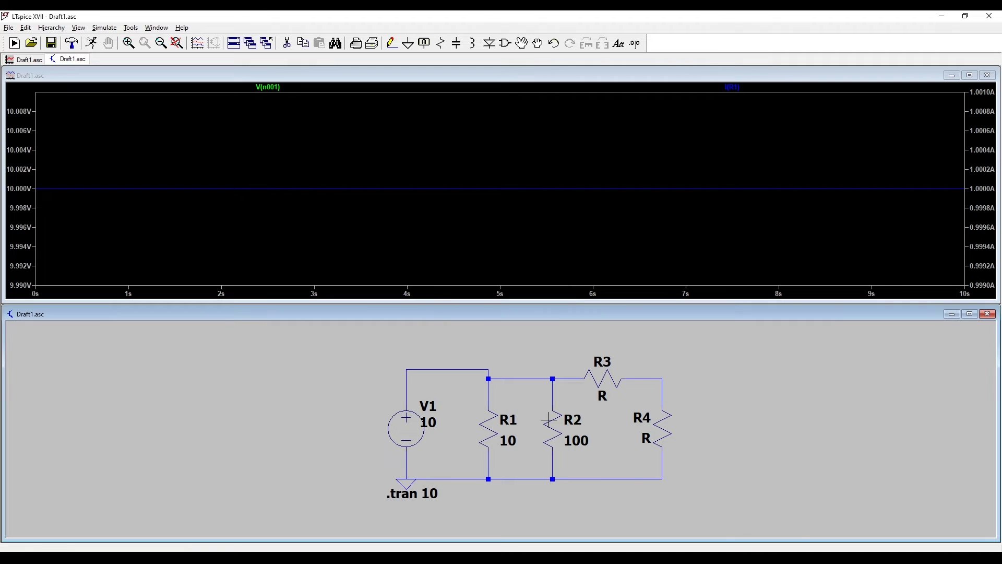
- Set both R3 and R4 to 1k
right_click(611, 380)
right_click(607, 387)
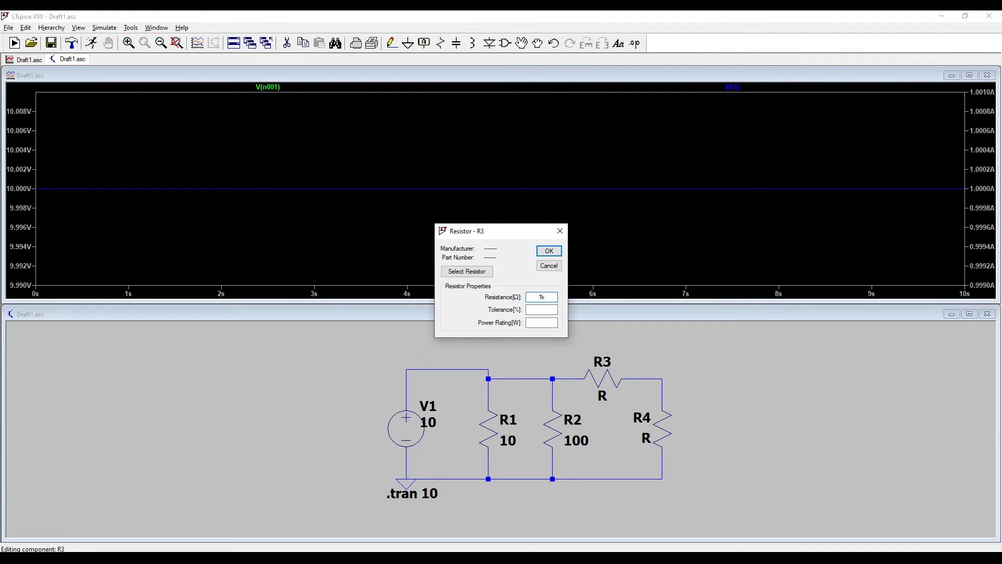
key(Return)
right_click(668, 428)
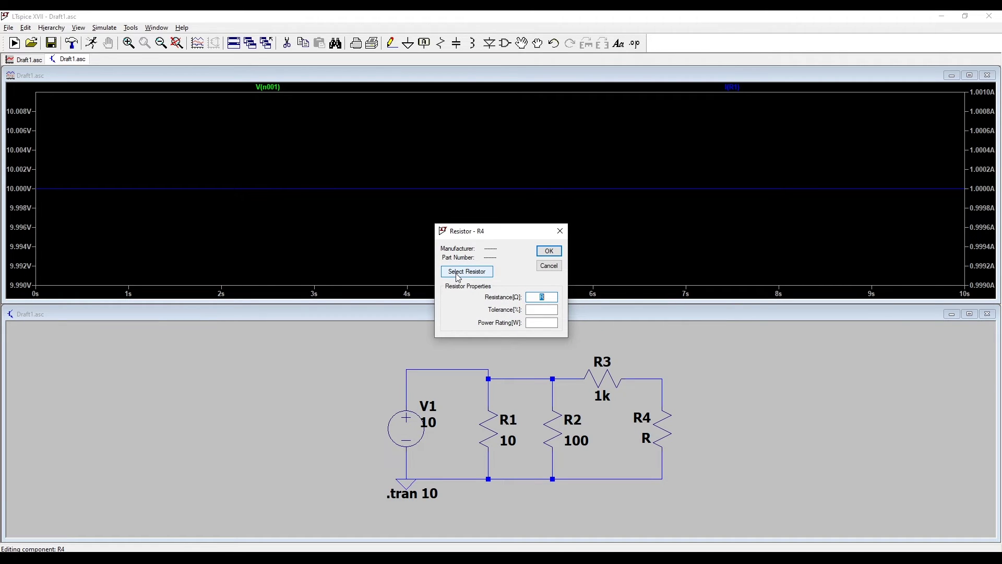
text(1k)
key(Return)
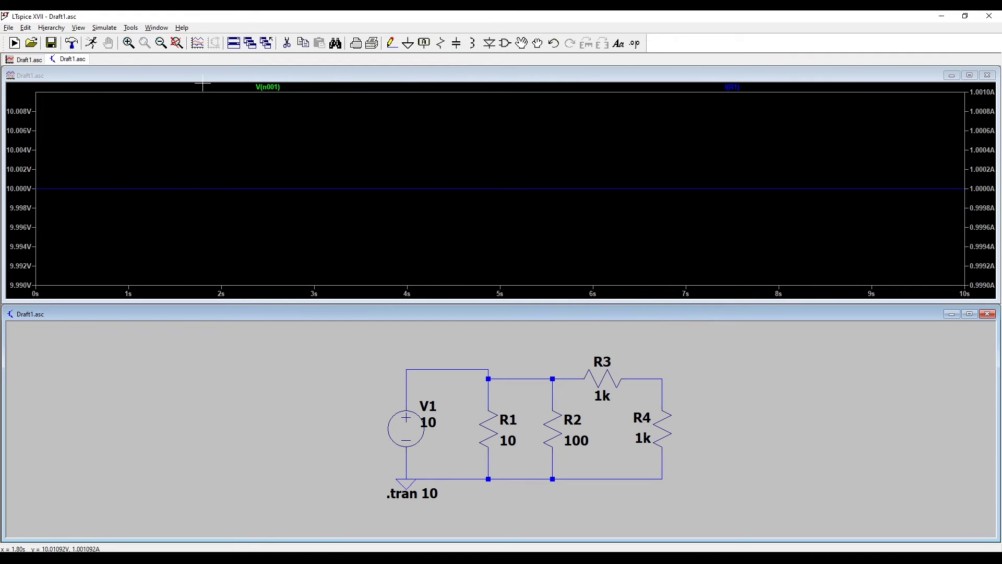
- Re-run the simulation and plot the R3/R4 node voltage, R4's current, then R2's 100 mA current
click(91, 43)
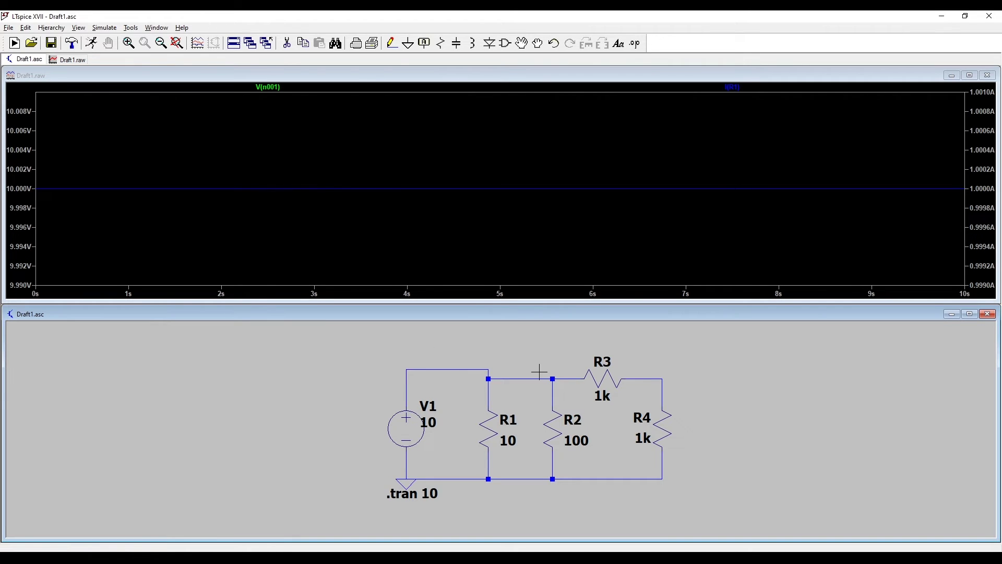
click(655, 376)
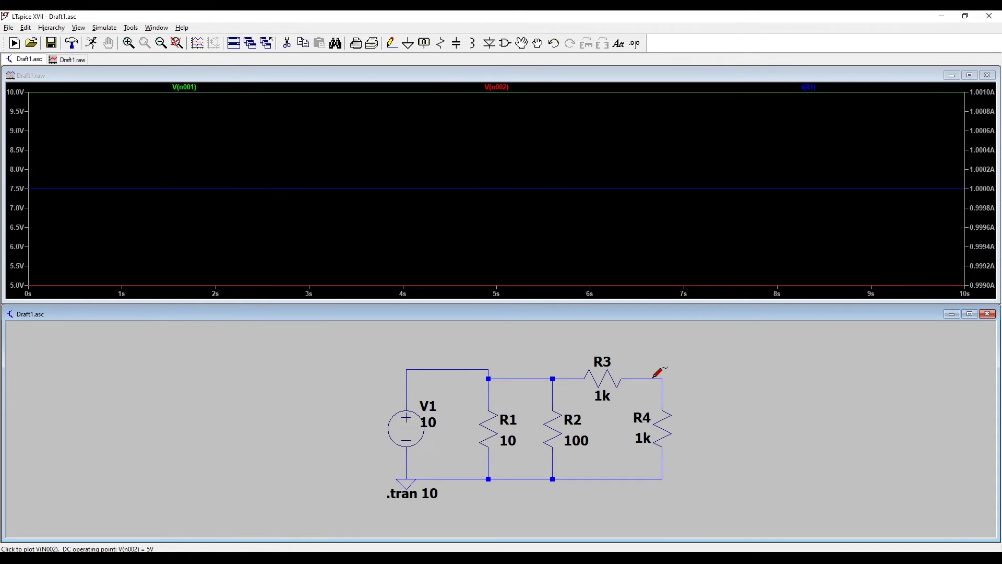
click(654, 377)
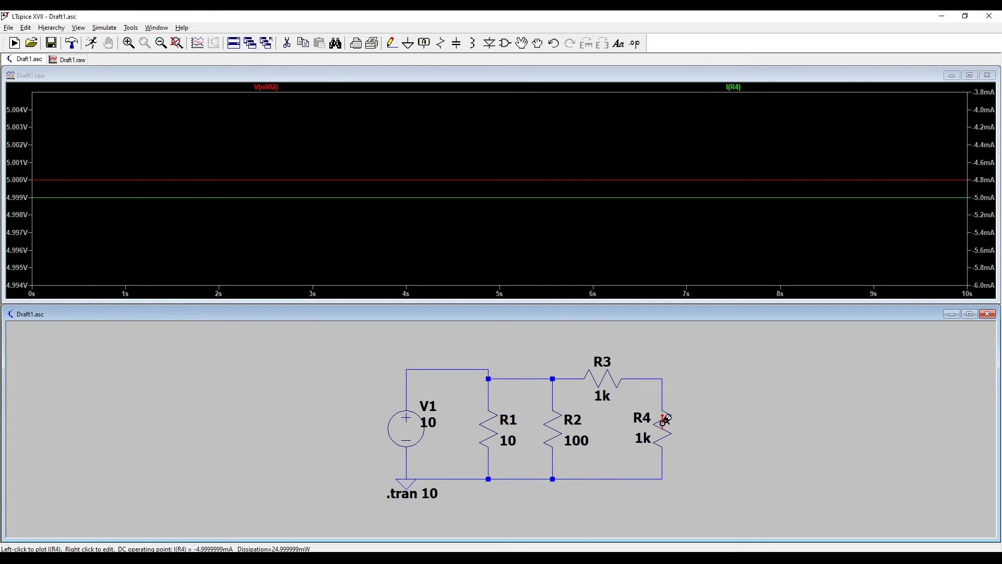
click(665, 419)
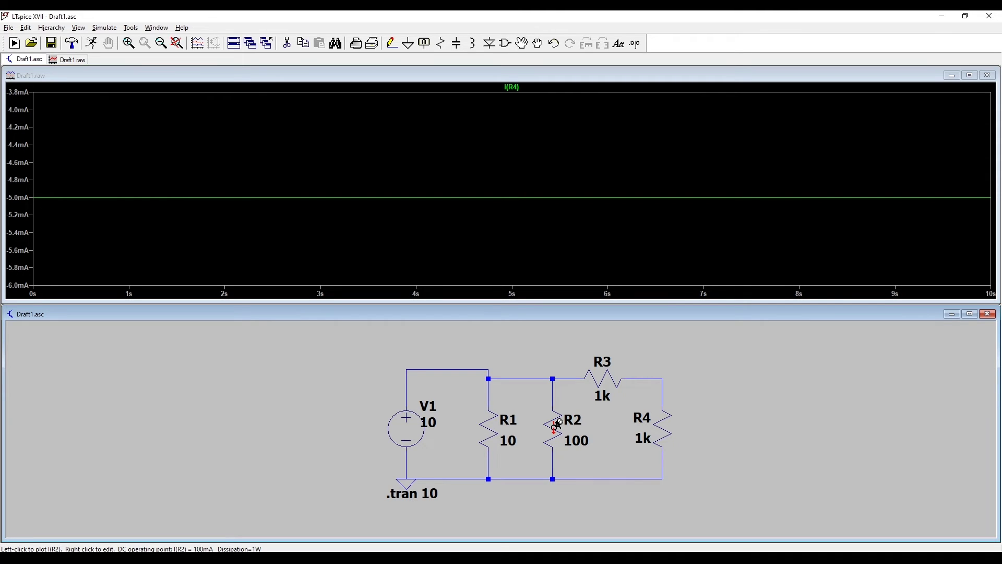
click(557, 426)
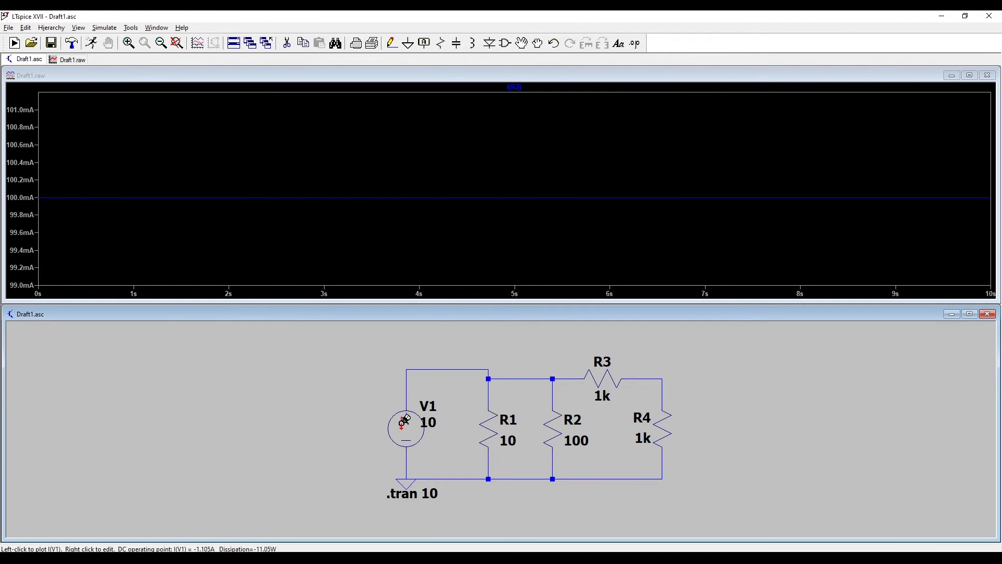
- Change V1 to SINE(0 5 50): 0 V offset, 5 V amplitude, 50 Hz
right_click(409, 420)
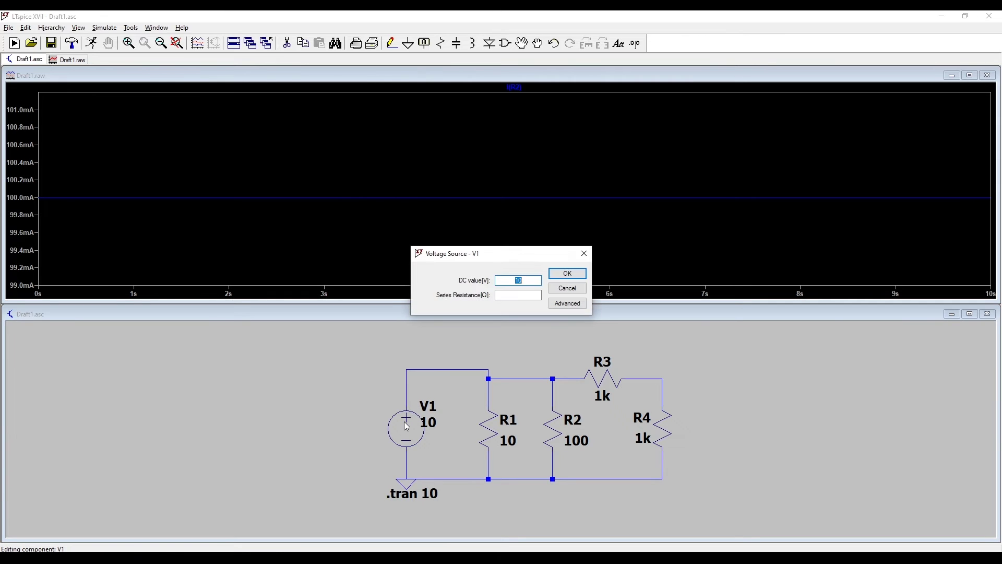
click(573, 303)
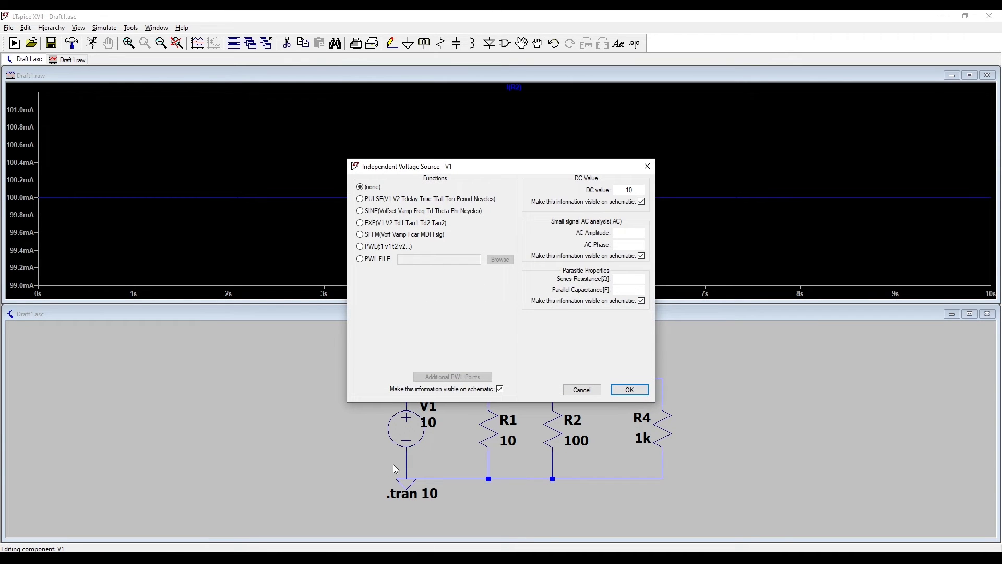
click(366, 211)
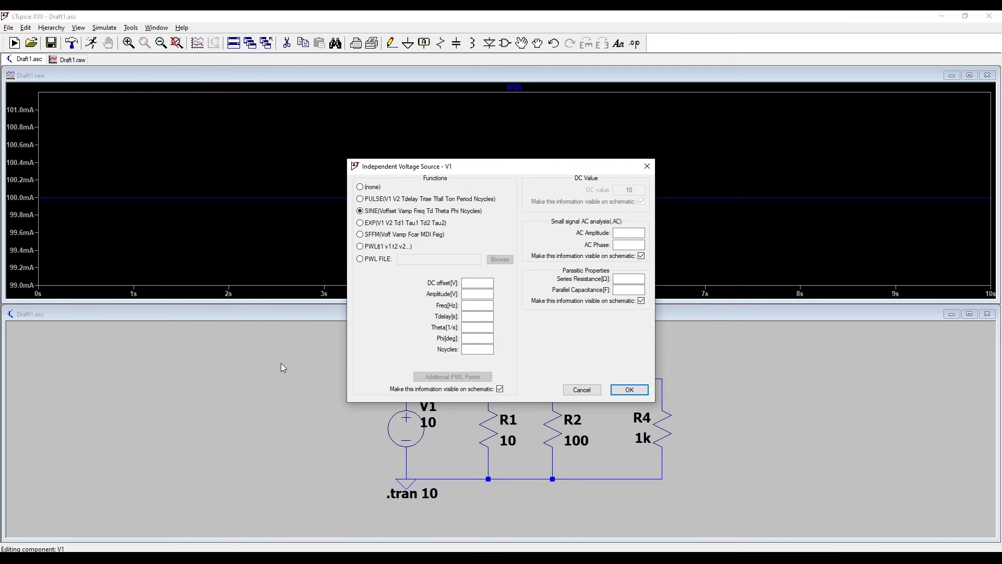
click(478, 283)
text(0)
text(50)
click(629, 388)
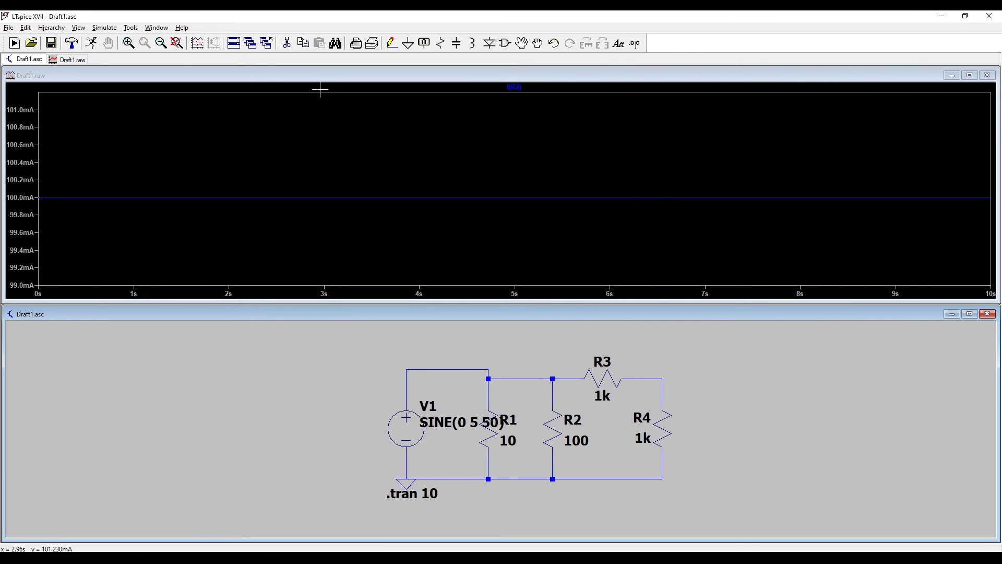
- Run the sine simulation and zoom R2's current plot to roughly 1.6–3.1 s
click(93, 45)
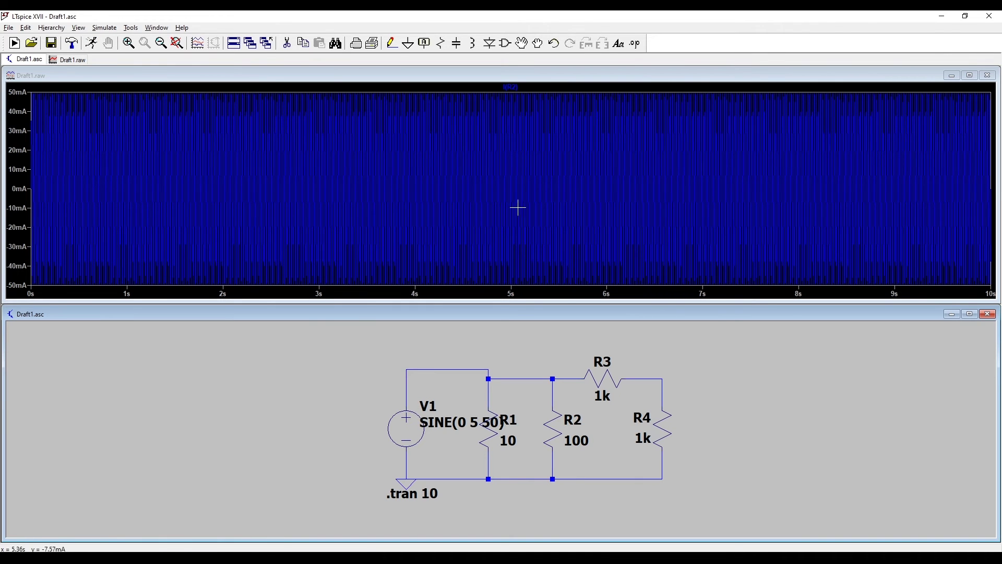
click(128, 42)
drag(184, 93, 328, 281)
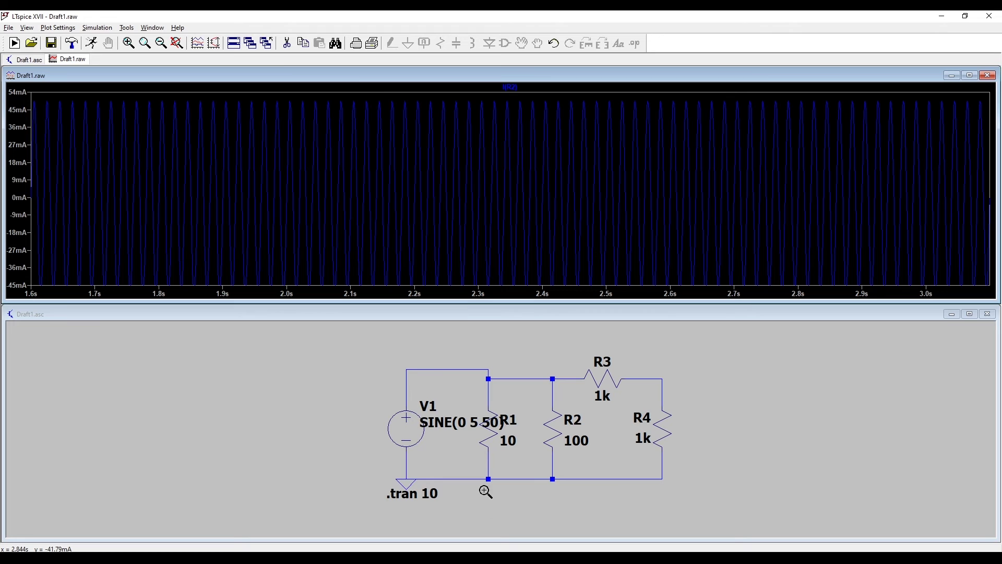
- Close the waveform window and change the .tran stop time from 10 to 0.5 s
click(988, 75)
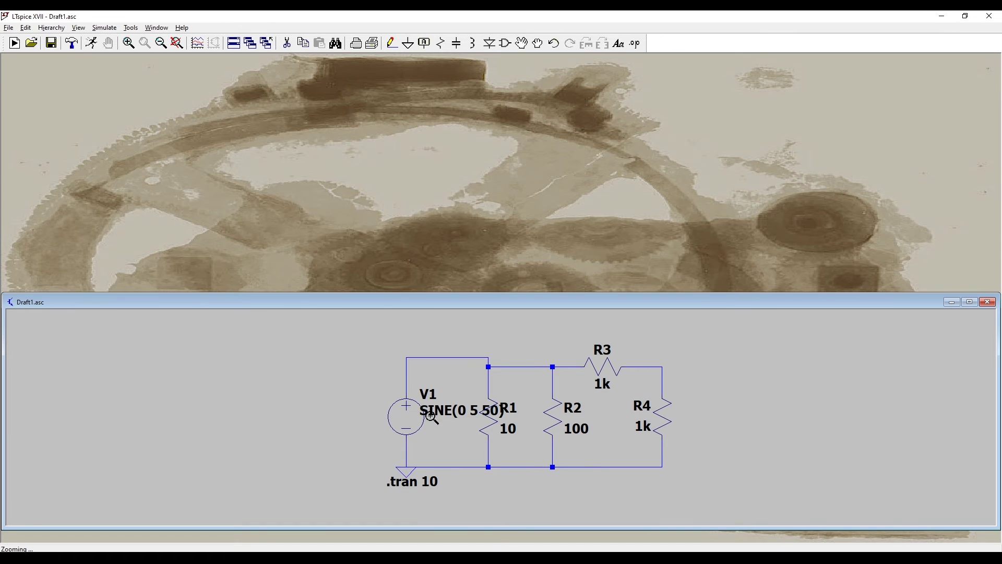
right_click(420, 474)
right_click(428, 481)
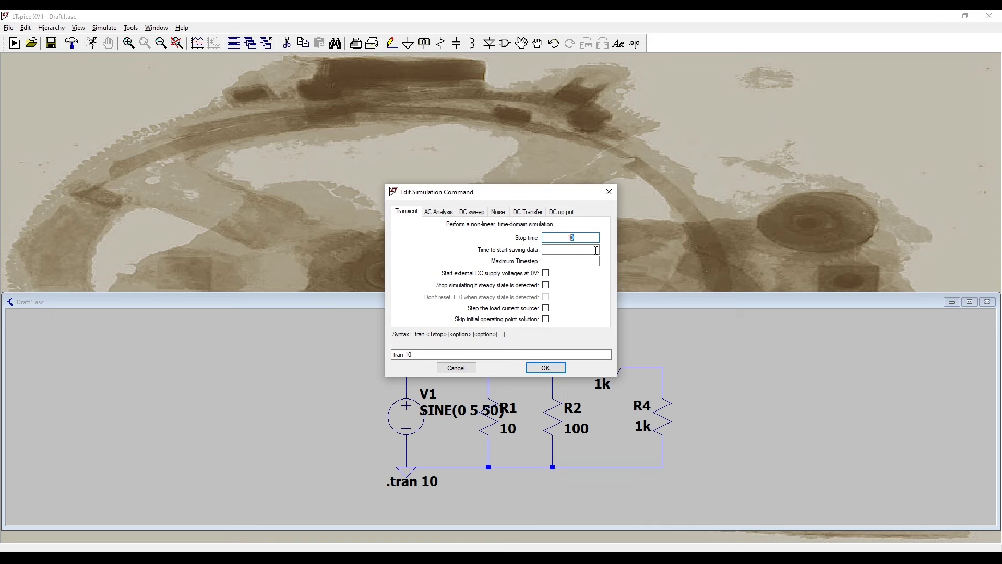
text(0.5)
click(548, 371)
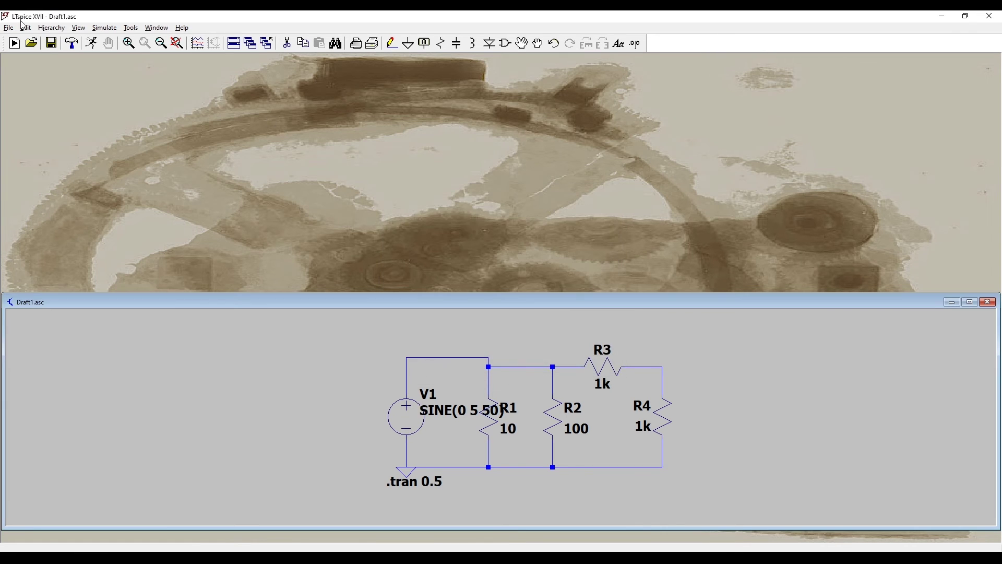
- Run the 0.5 s simulation, probe R1's top node and the R3/R4 node, then plot R4's ±2.5 mA current
click(91, 43)
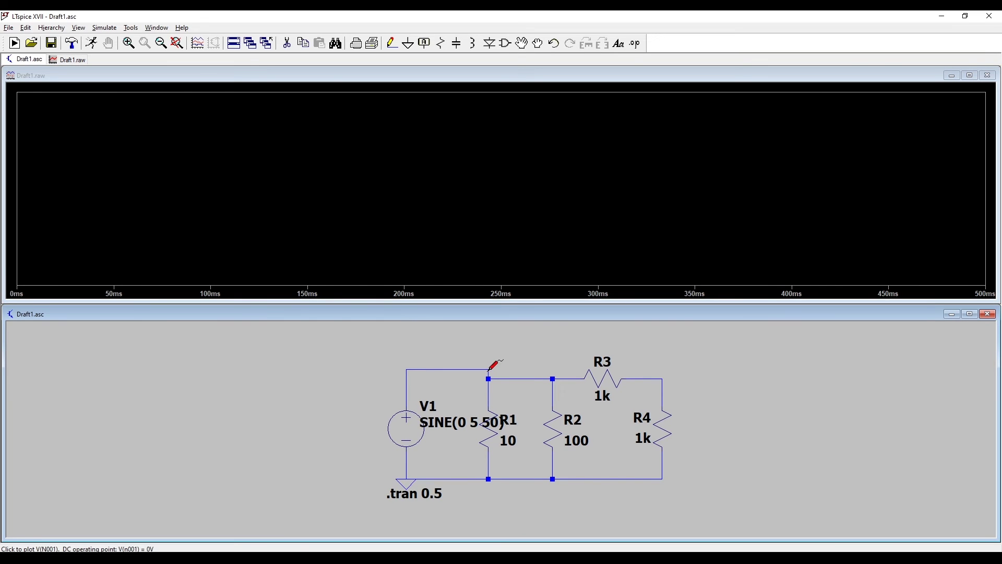
click(489, 370)
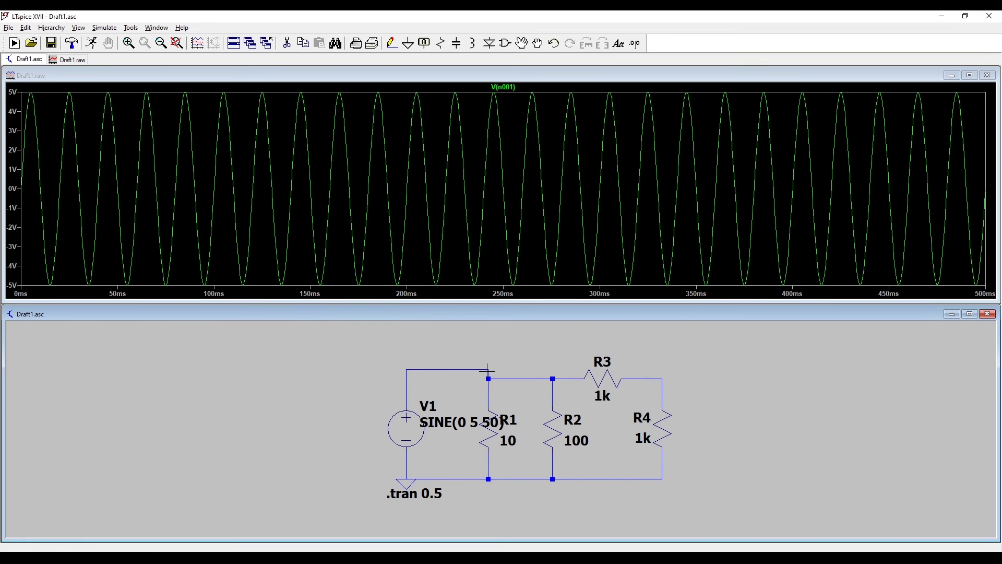
click(664, 377)
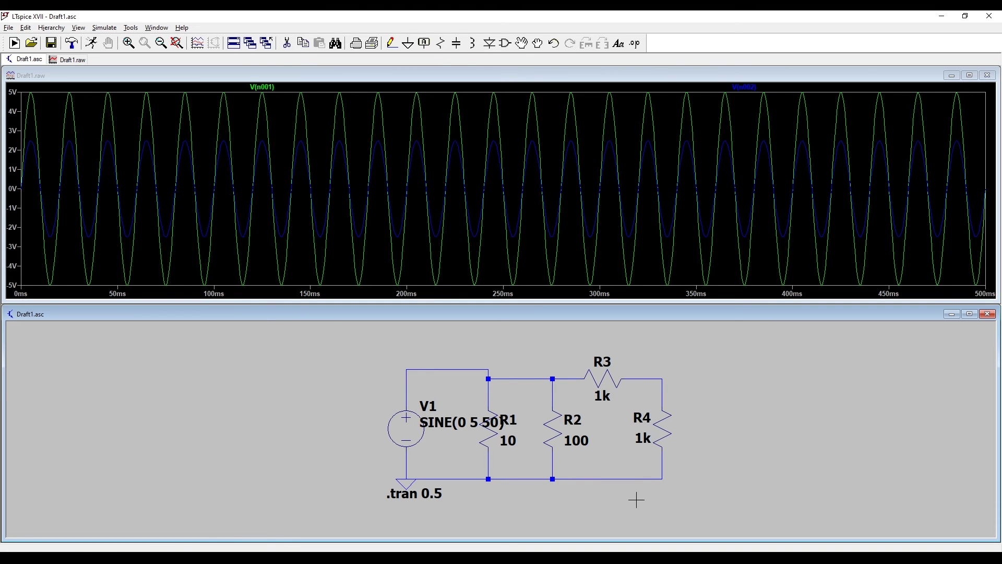
click(666, 428)
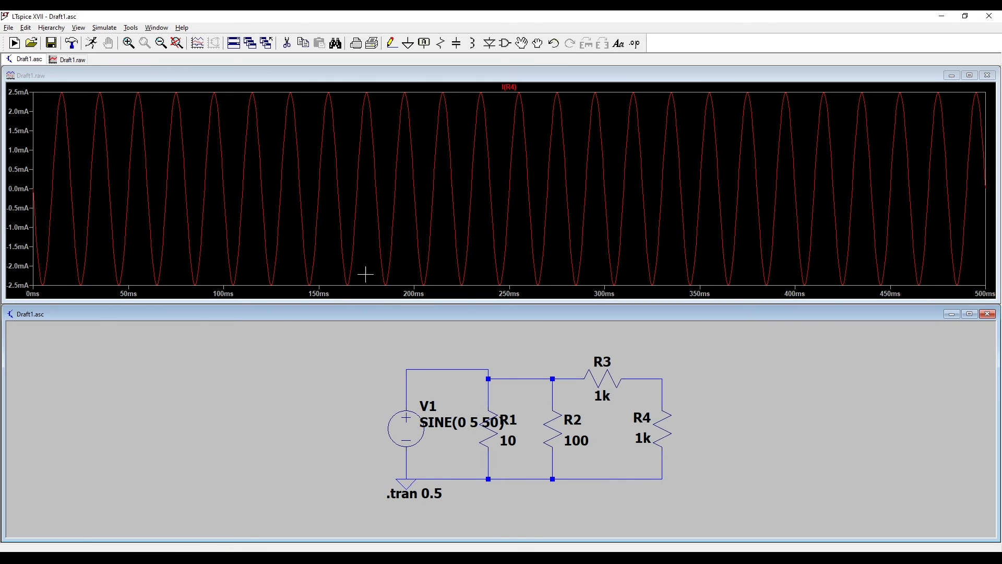
- Delete resistors R4, R3 and R2 with Edit > Delete
click(27, 30)
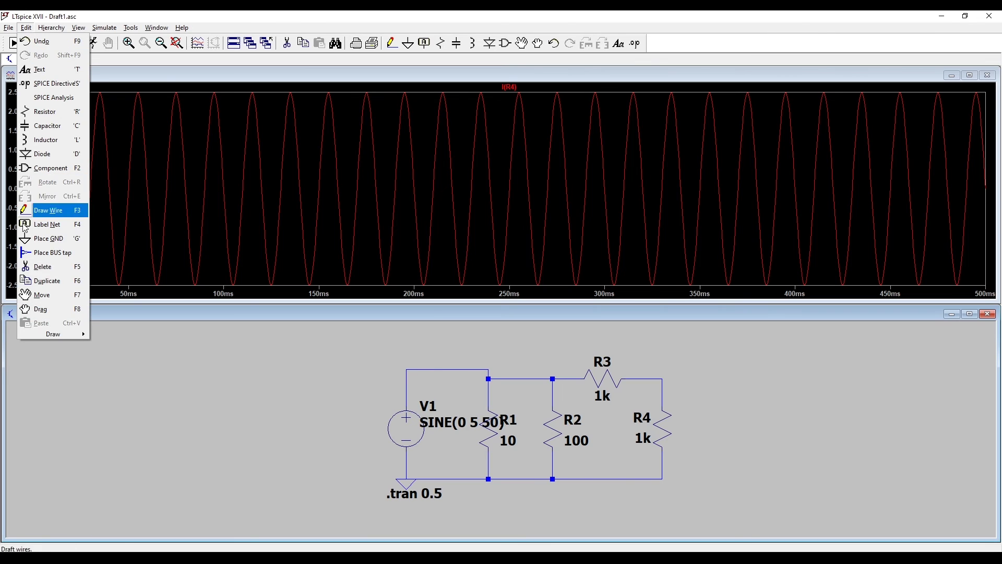
click(31, 267)
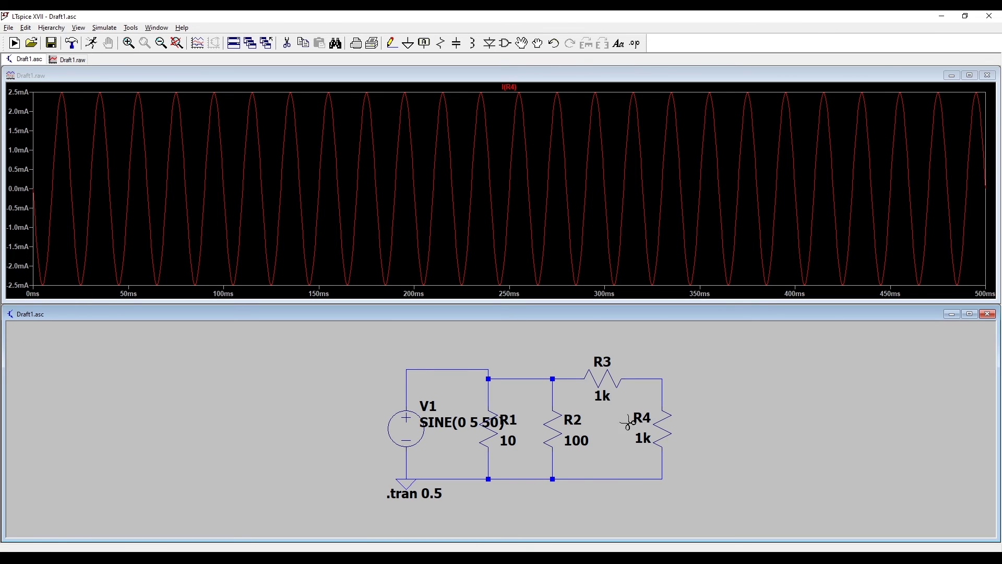
click(662, 415)
click(600, 378)
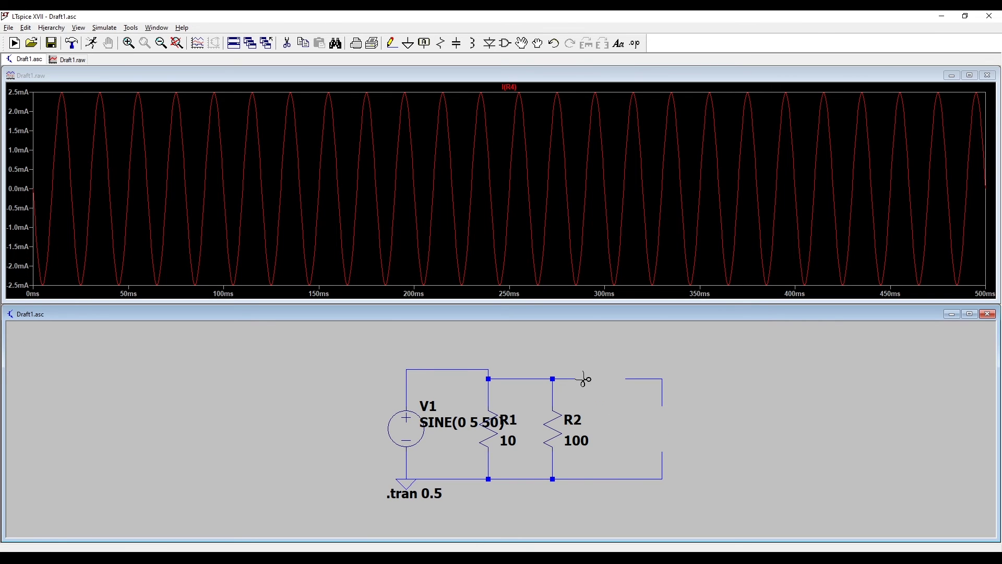
click(553, 428)
- Delete all leftover wires from the removed branch, leaving V1 across R1
click(548, 378)
click(563, 379)
click(553, 465)
click(569, 478)
click(662, 464)
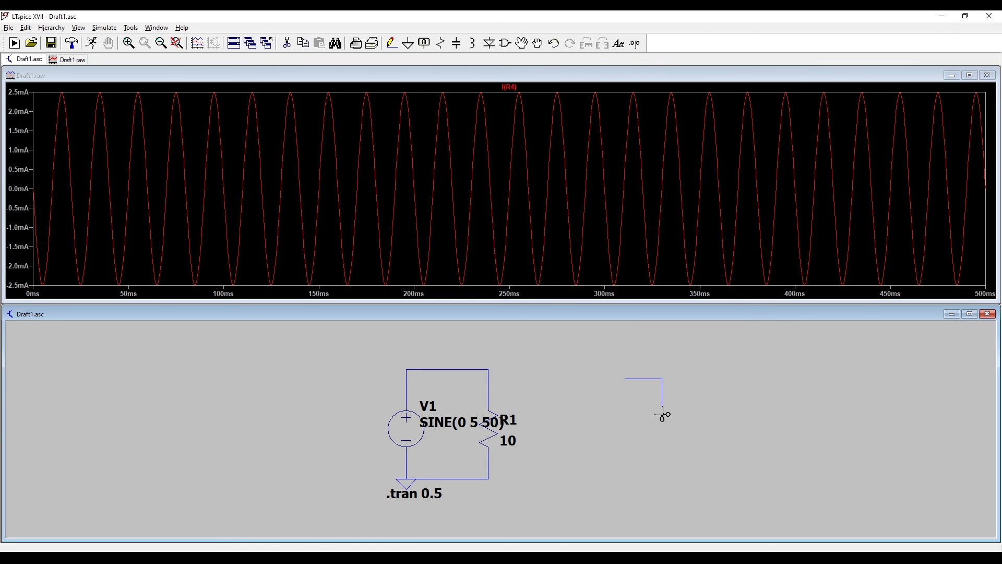
click(662, 394)
click(640, 379)
key(Escape)
- Rerun the simulation and plot V(n001) with I(R1) overlaid
click(92, 44)
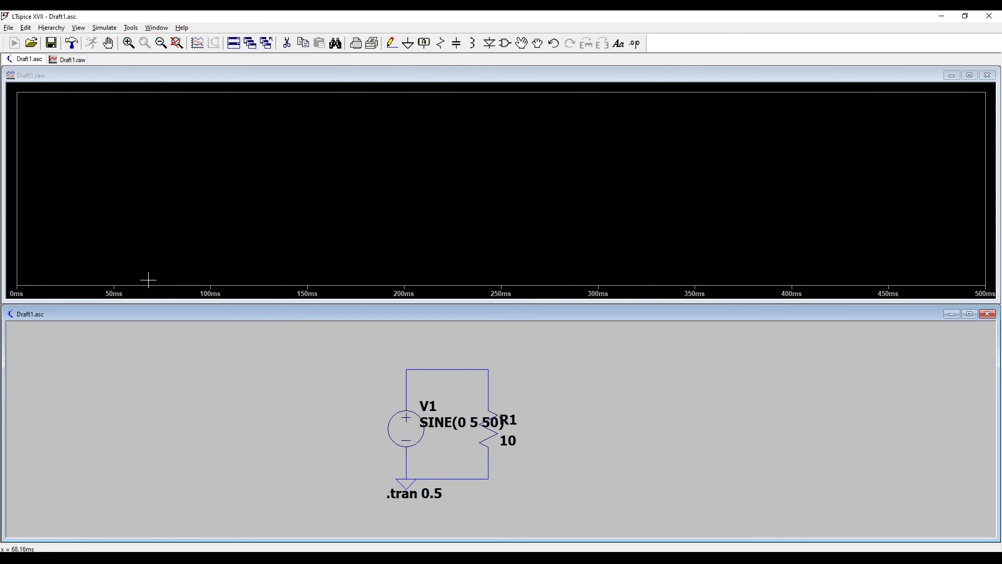
click(489, 368)
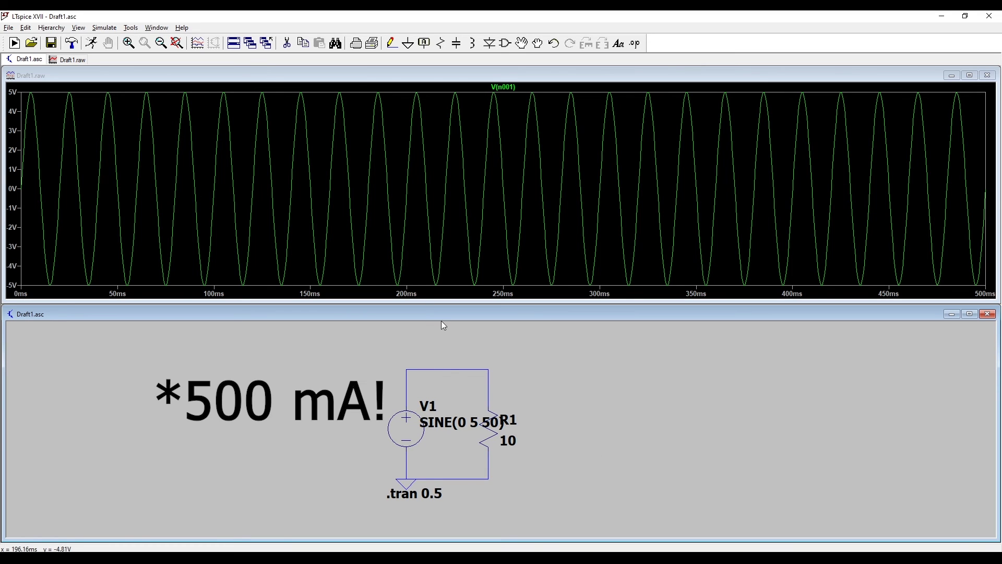
click(493, 436)
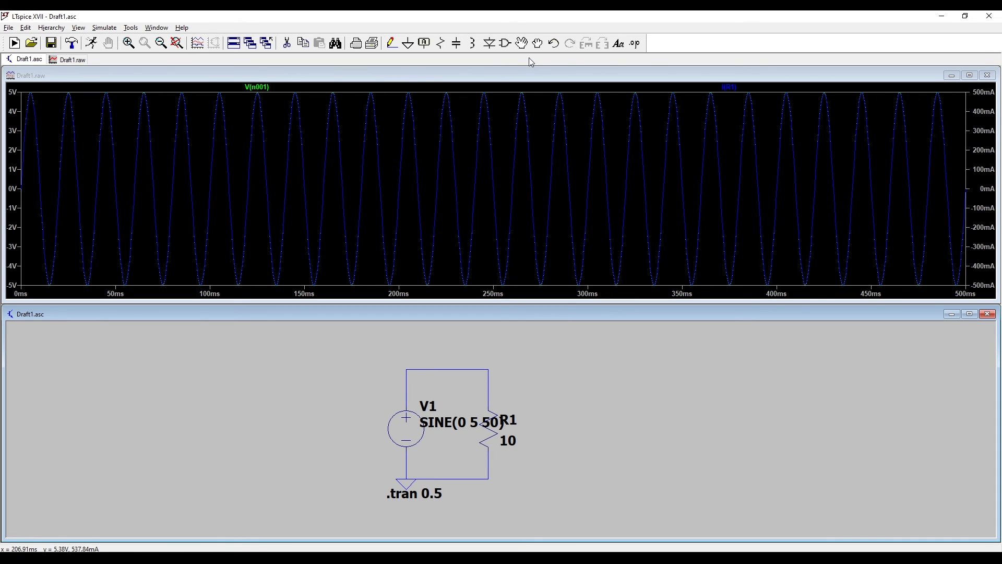
- Place an npn transistor Q1 to the right of R1
click(505, 44)
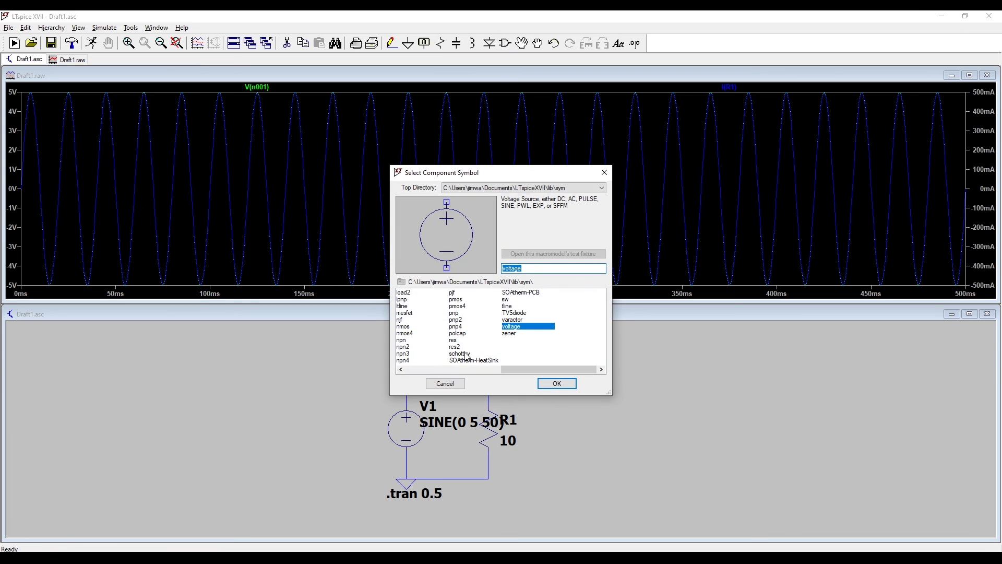
drag(537, 371, 477, 378)
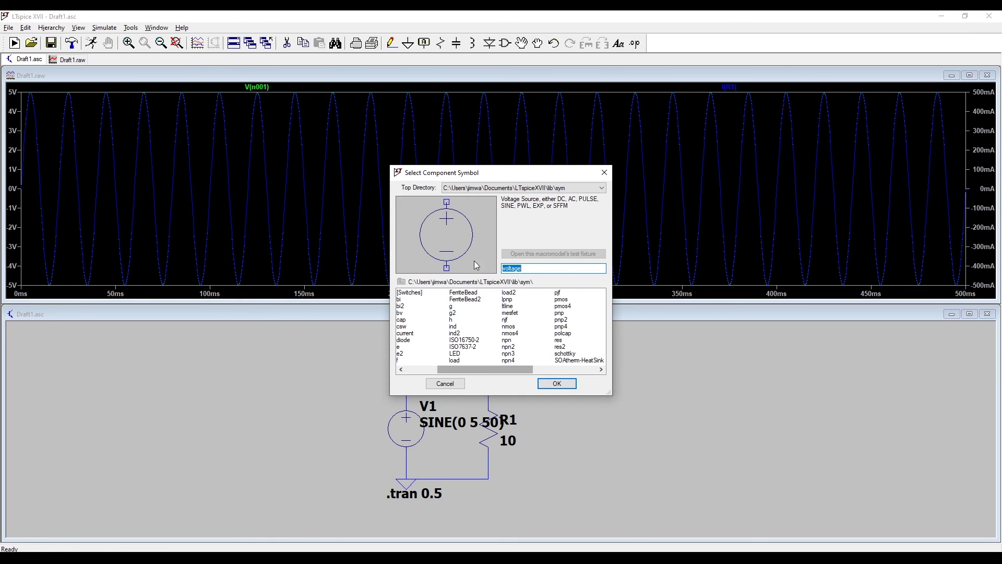
click(512, 341)
double_click(511, 340)
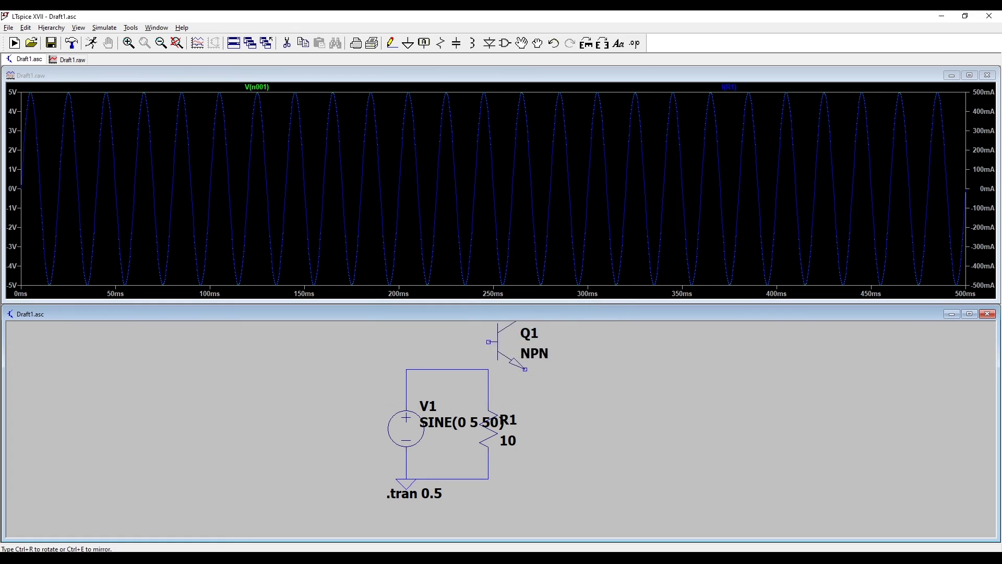
click(617, 397)
key(Escape)
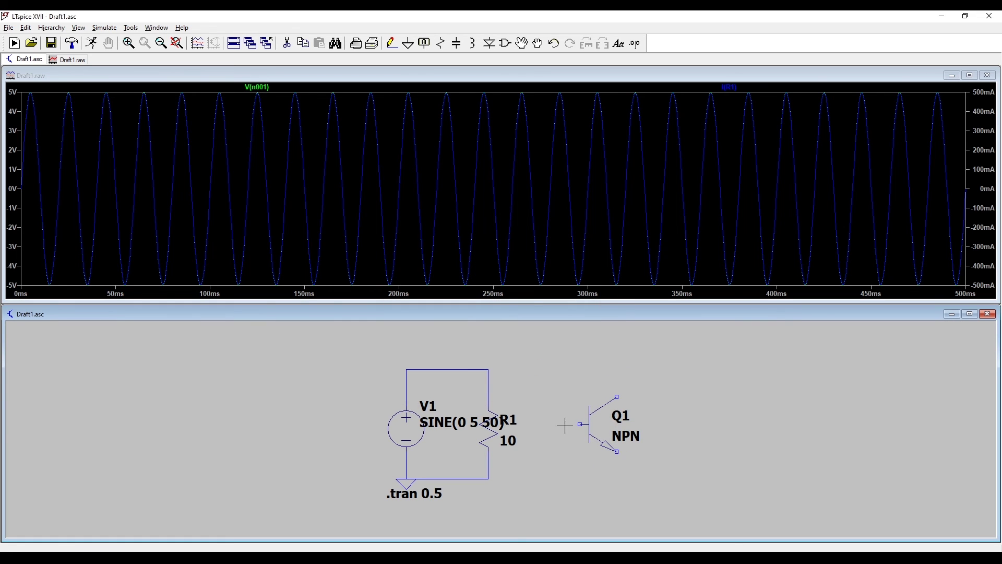
- Set Q1's model to FZT849 and reopen the component library
right_click(600, 426)
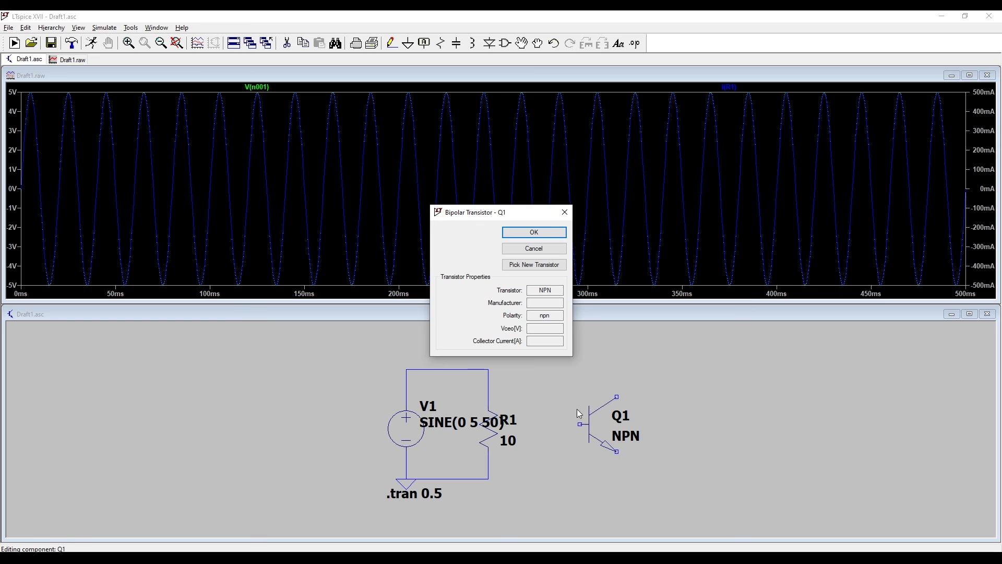
click(532, 265)
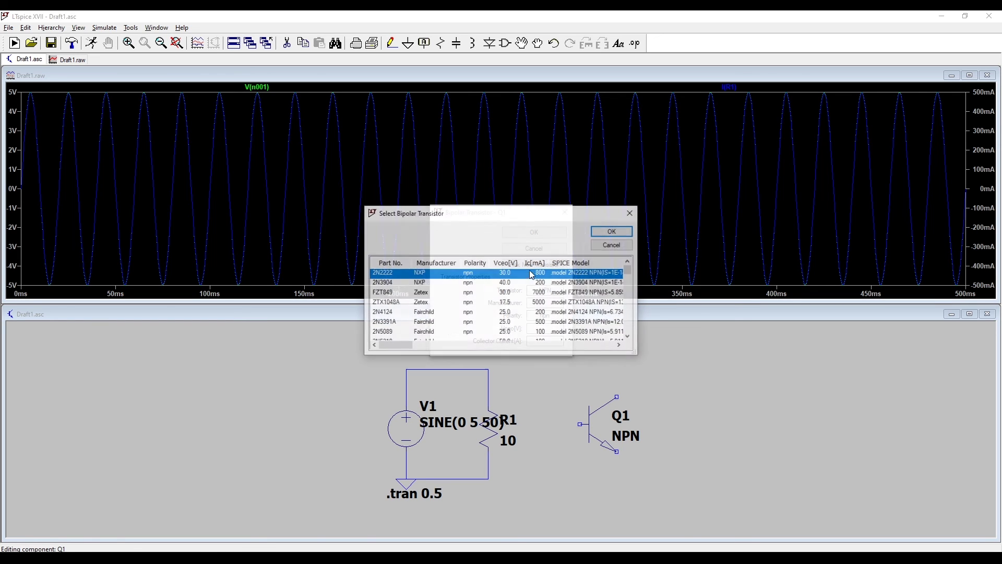
scroll(449, 321, down, 10)
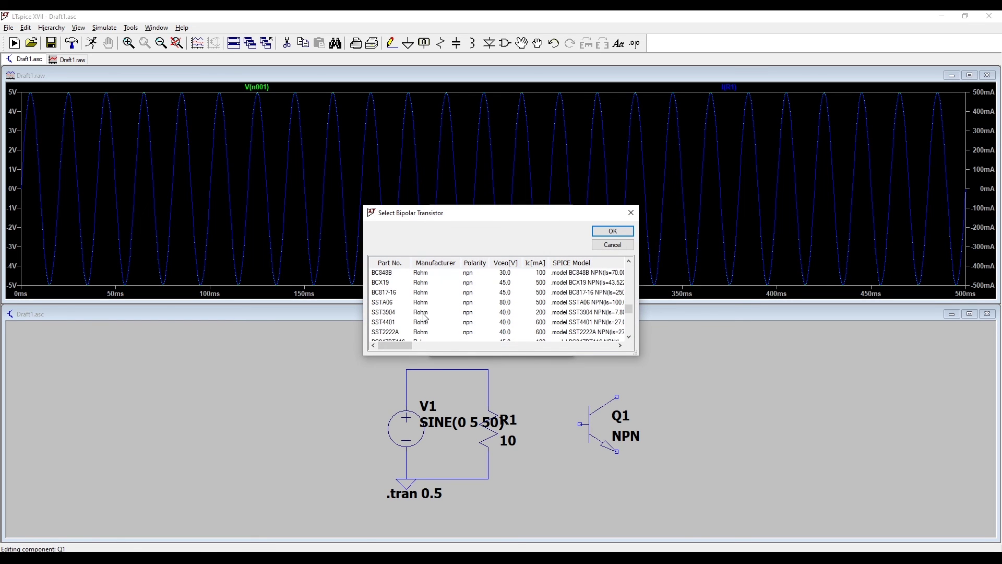
scroll(439, 321, up, 5)
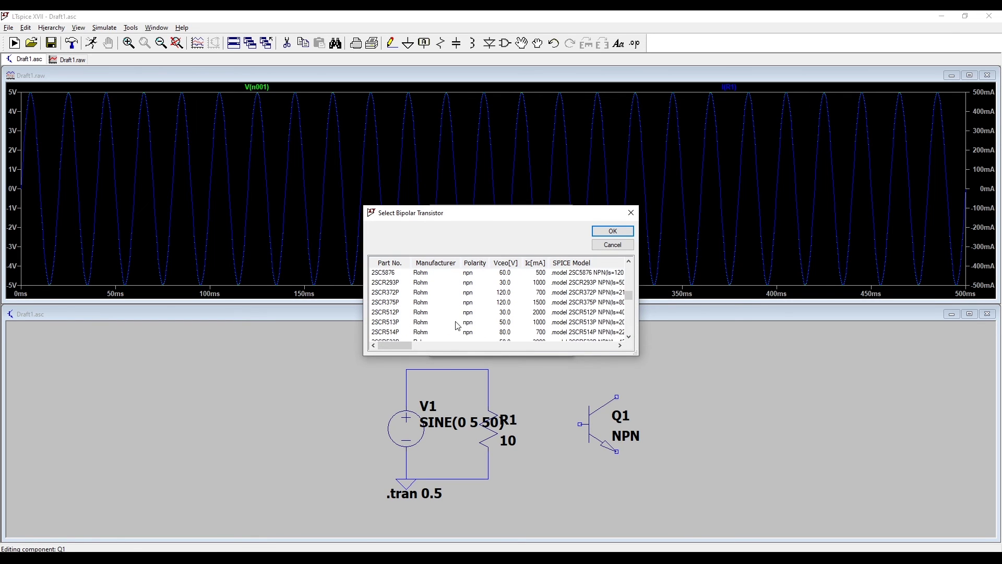
scroll(455, 323, up, 10)
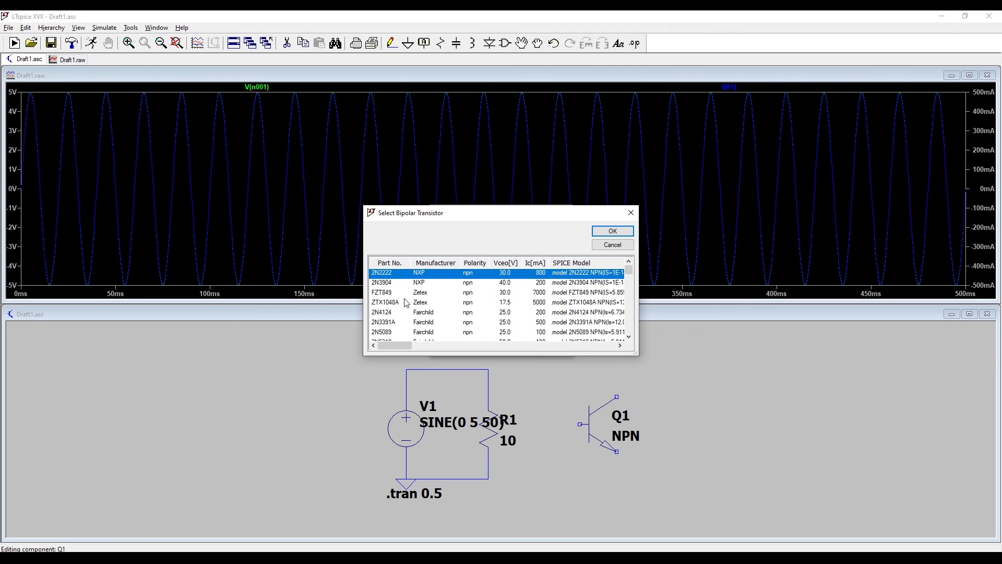
double_click(402, 292)
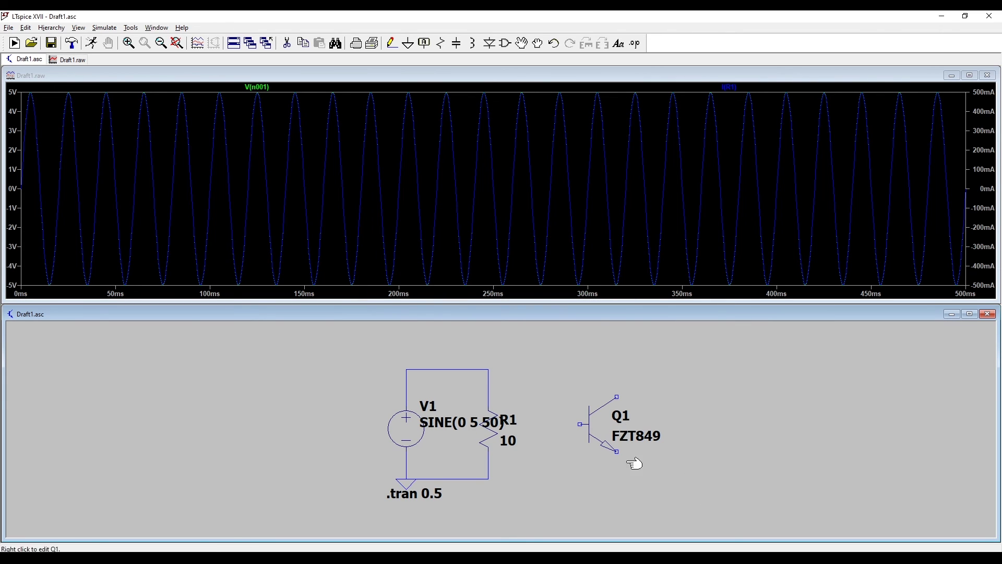
click(506, 44)
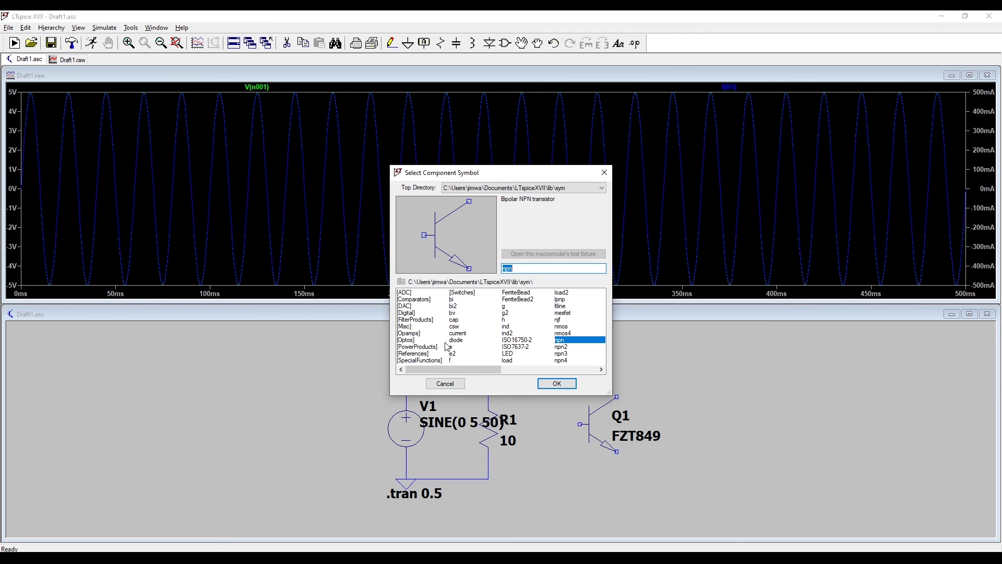
- Pick the LT1178 from the Opamps library and place it as U1 left of V1 and R1
double_click(410, 335)
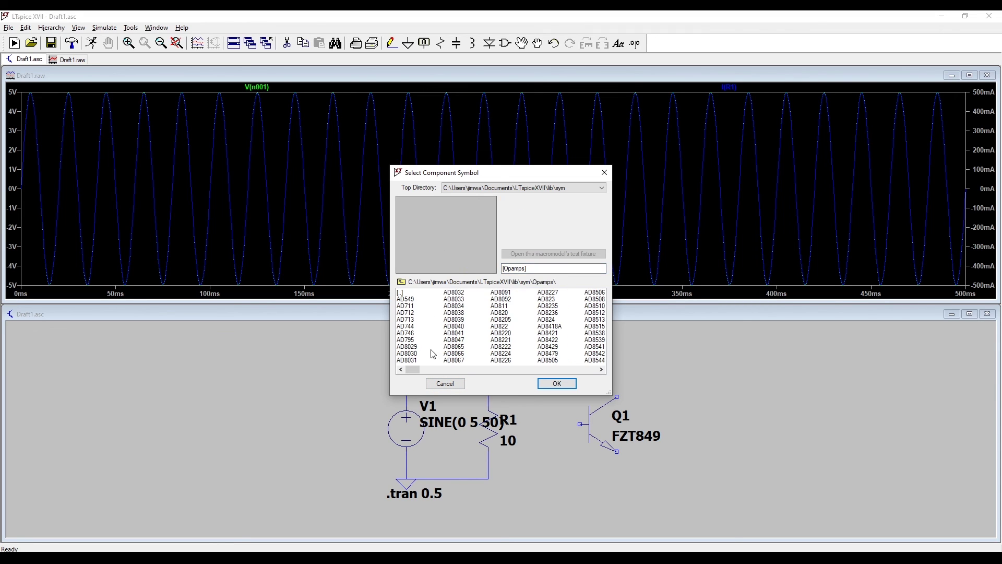
click(512, 334)
scroll(507, 337, down, 10)
click(499, 334)
click(500, 319)
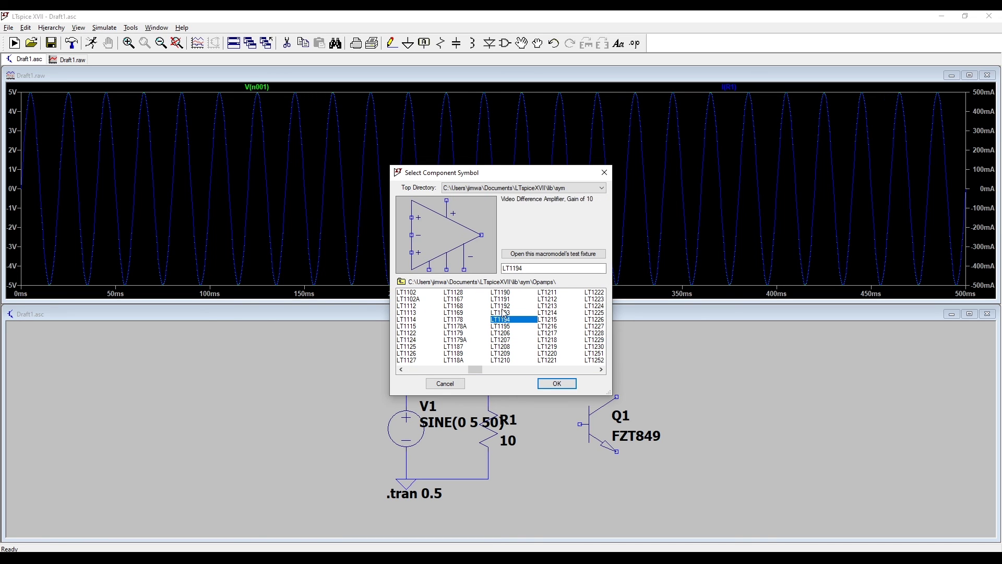
click(502, 308)
click(465, 328)
click(464, 320)
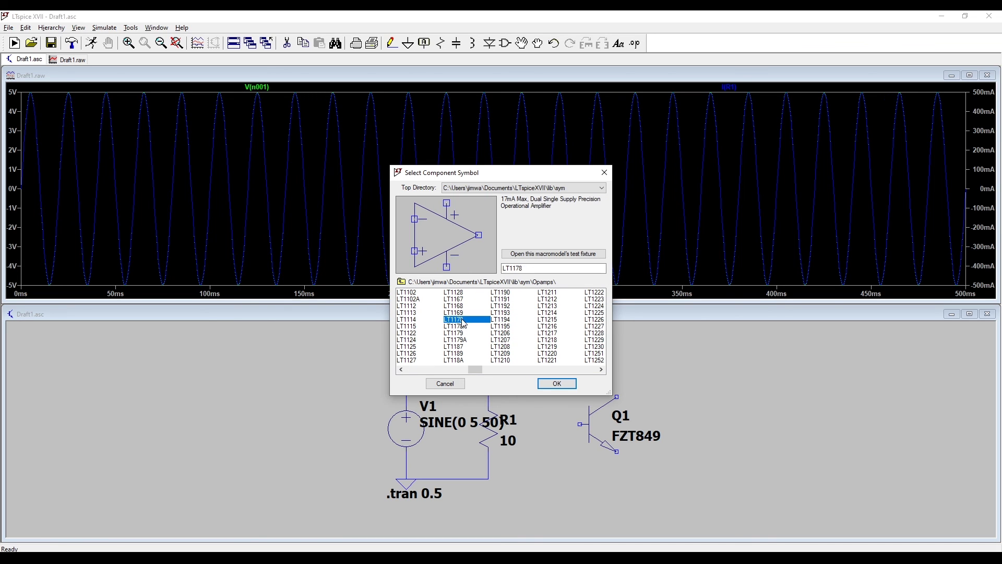
double_click(463, 319)
click(225, 418)
key(Escape)
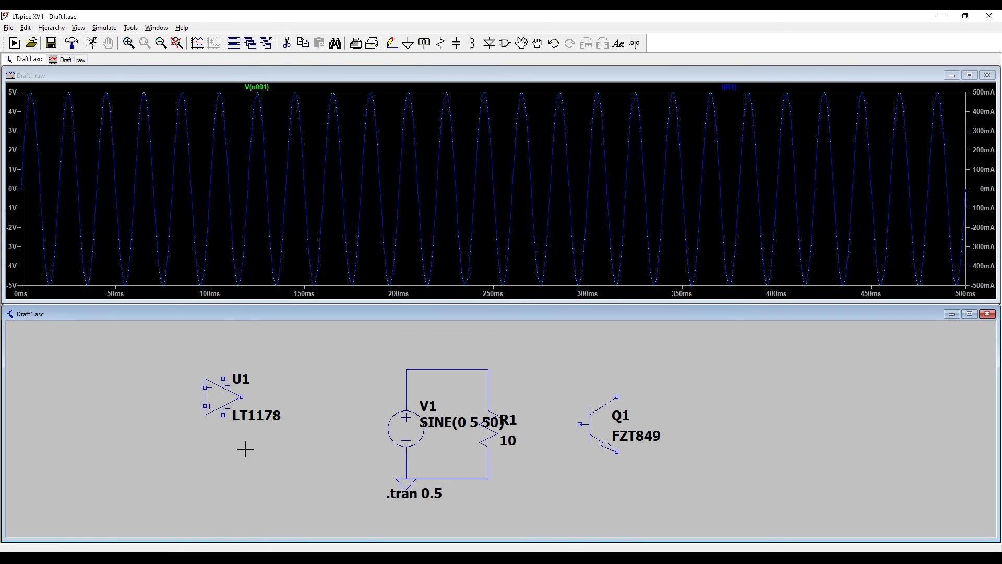
- Wire V1's top node to U1's input pin and ground U1's lower pin
click(392, 43)
click(406, 369)
click(223, 359)
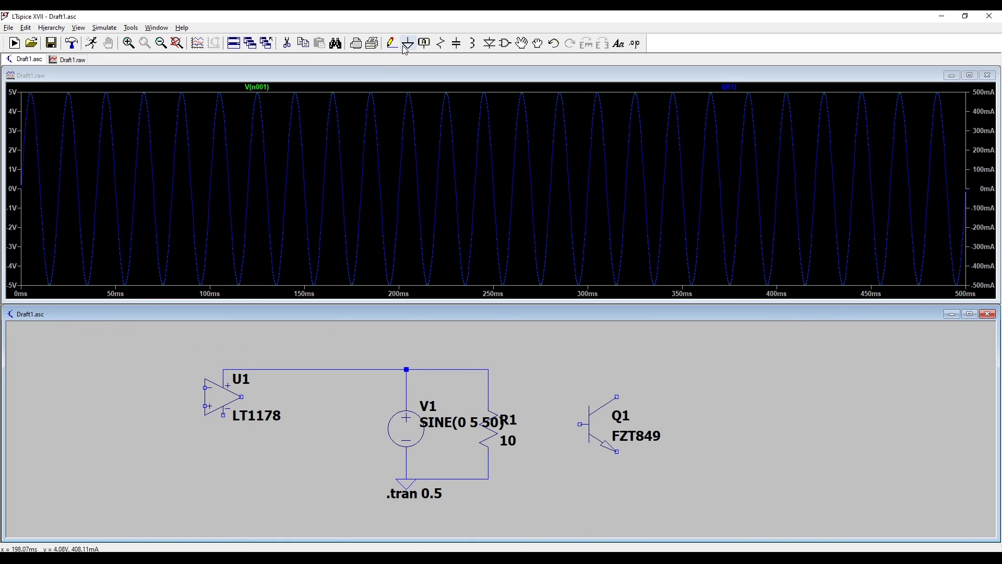
click(407, 43)
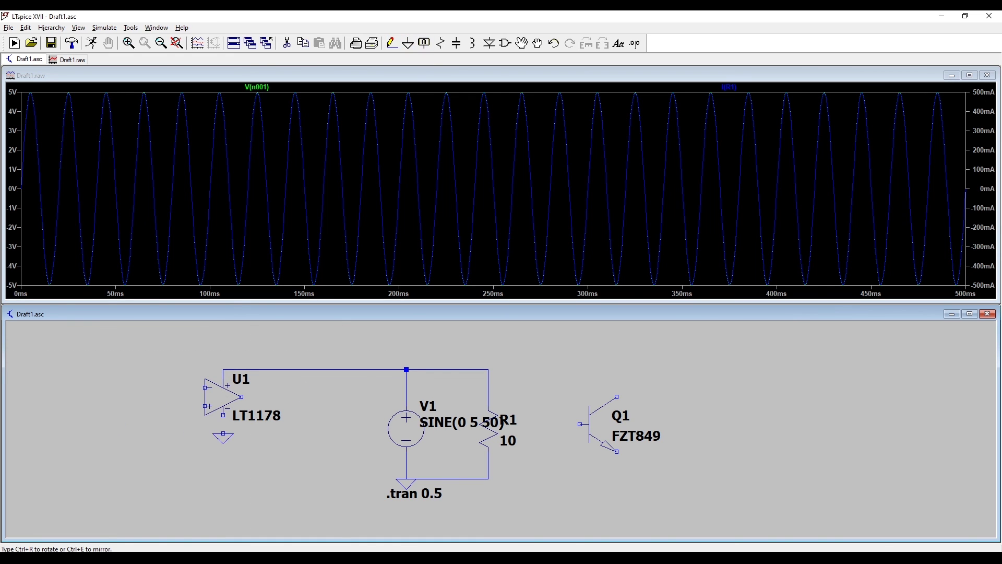
click(223, 416)
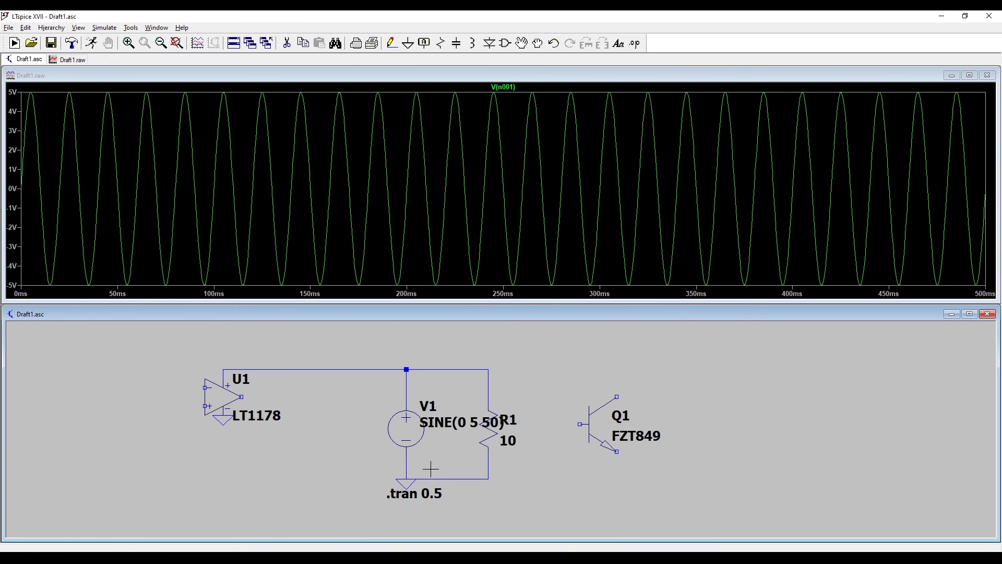
- Probe currents at U1's output and inverting input, then Q1's collector and emitter Ie(Q1)
click(243, 396)
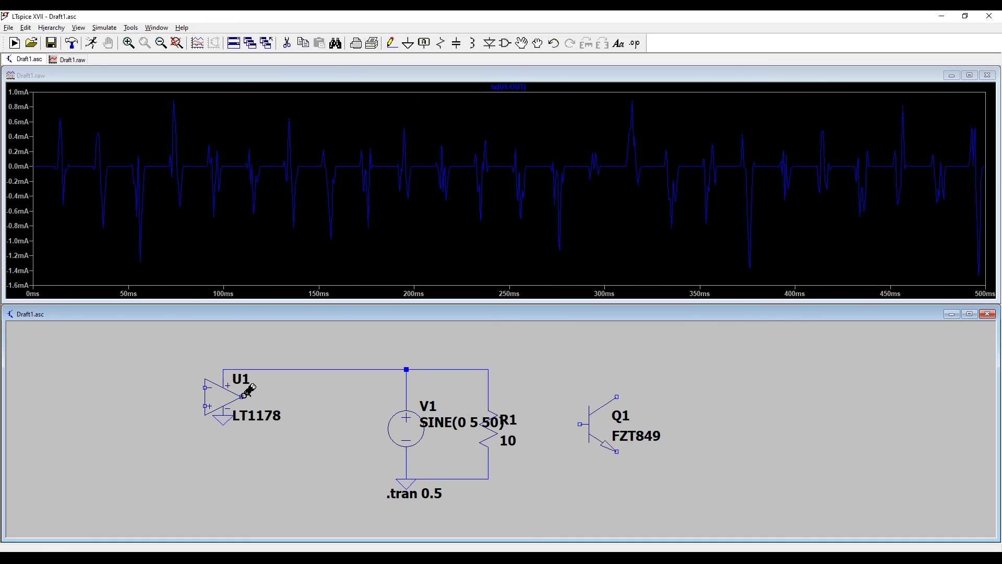
click(206, 388)
click(617, 396)
click(617, 452)
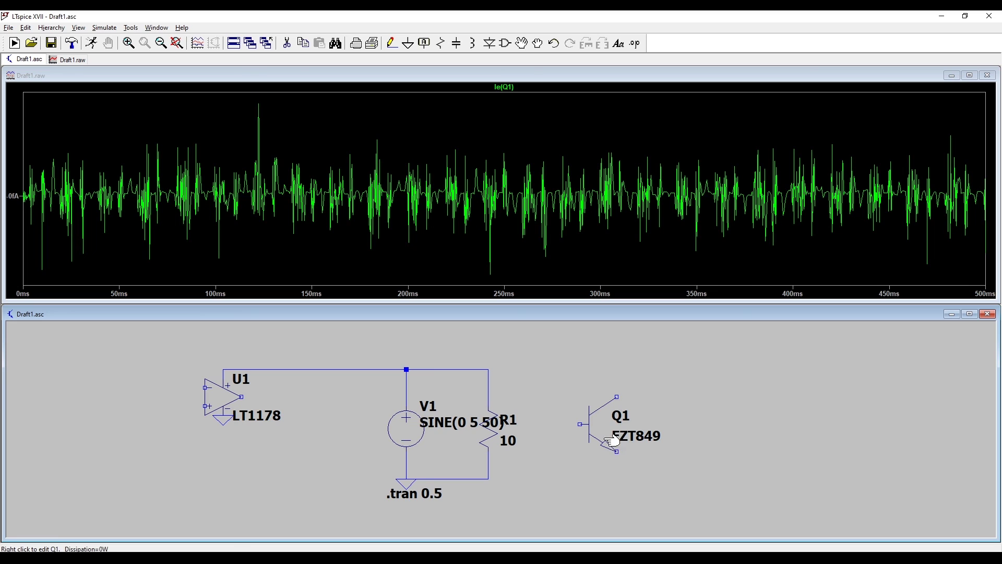